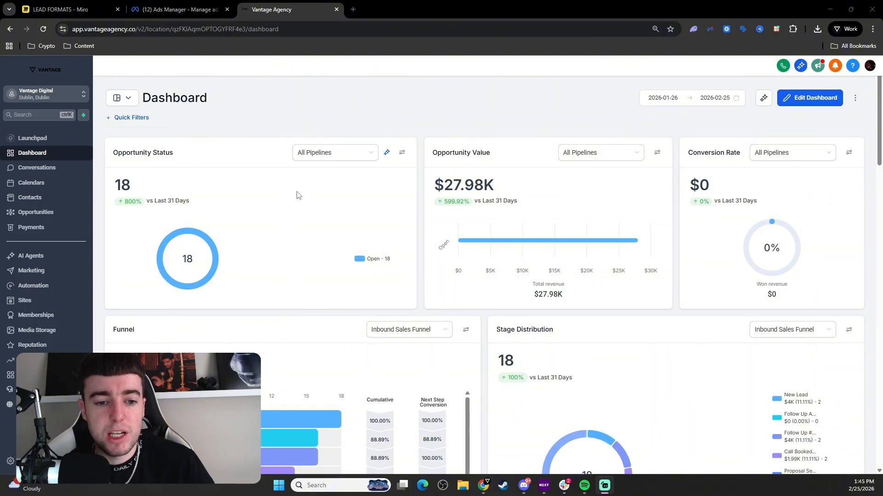
Switch to Meta Ads Manager and check the ad account's opportunity score details
{"action": "left_click", "coordinate": [216, 10]}
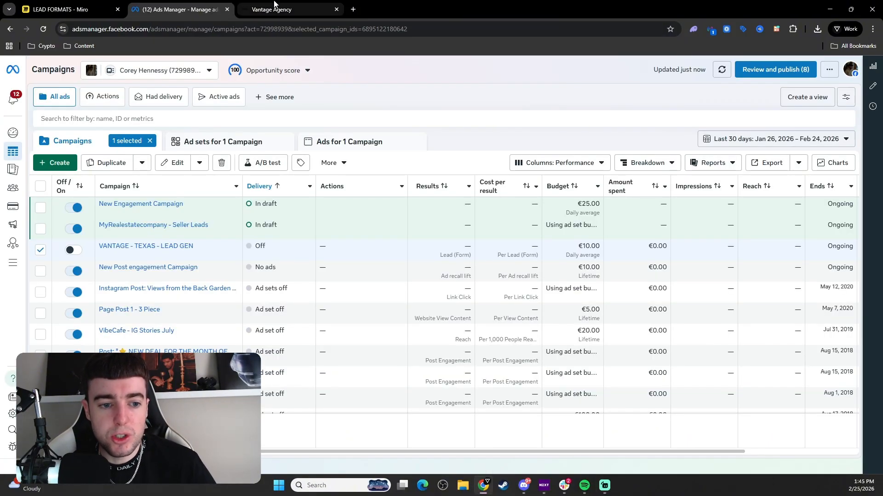
{"action": "left_click", "coordinate": [289, 74]}
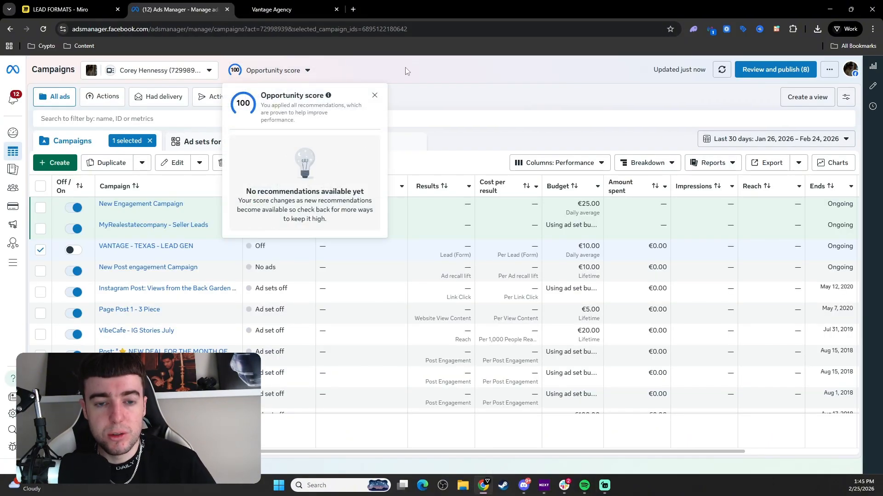
{"action": "left_click", "coordinate": [374, 94]}
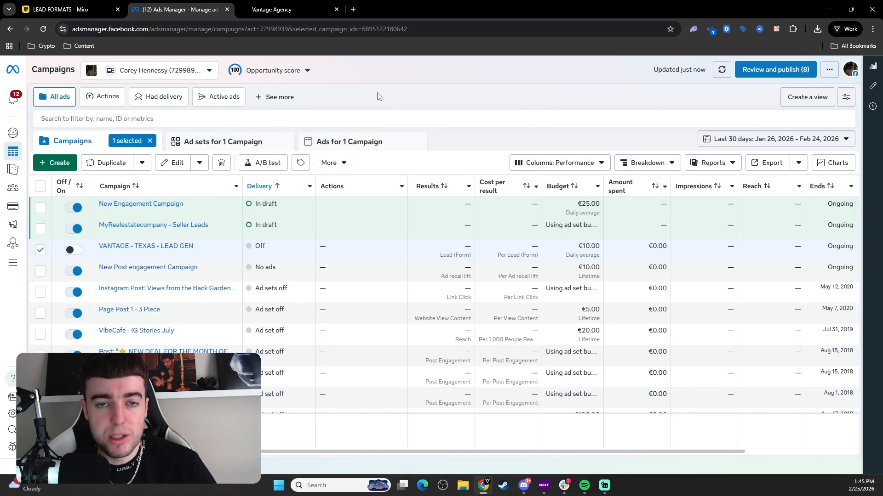
Switch back to the Vantage Agency CRM and open the Integrations page in its settings
{"action": "left_click", "coordinate": [282, 13]}
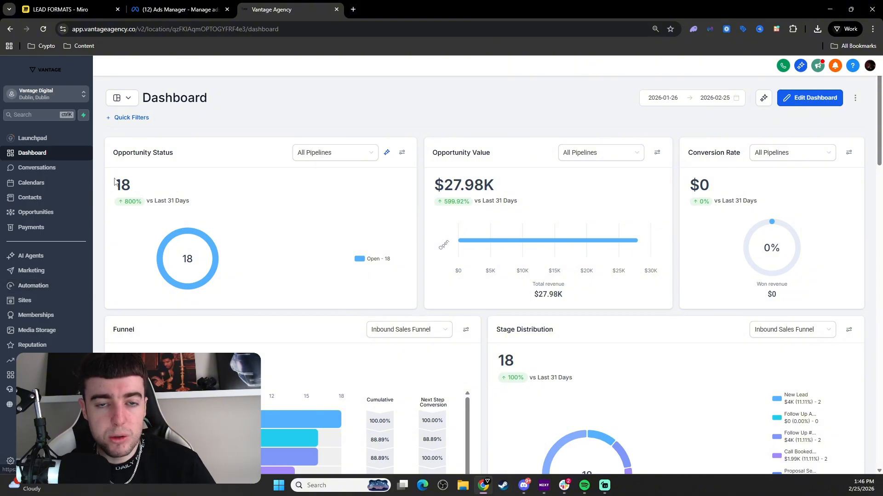
{"action": "left_click", "coordinate": [28, 462]}
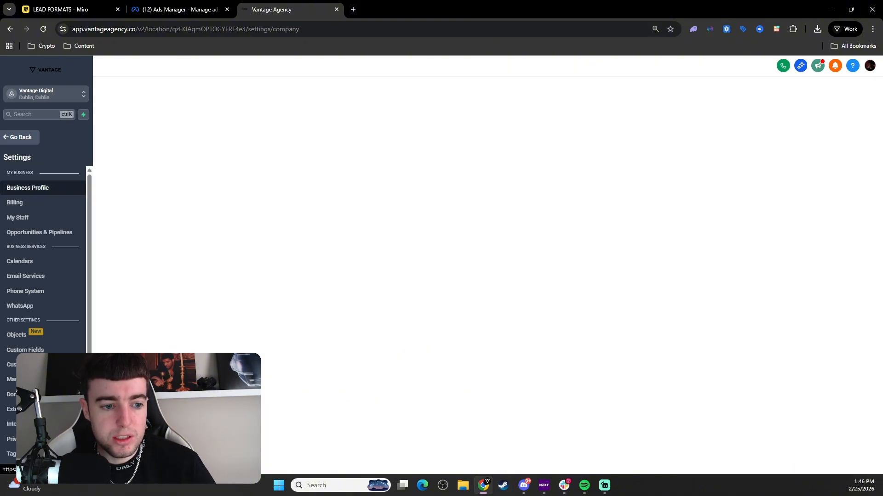
{"action": "scroll", "coordinate": [44, 359], "scroll_direction": "down", "scroll_amount": 1}
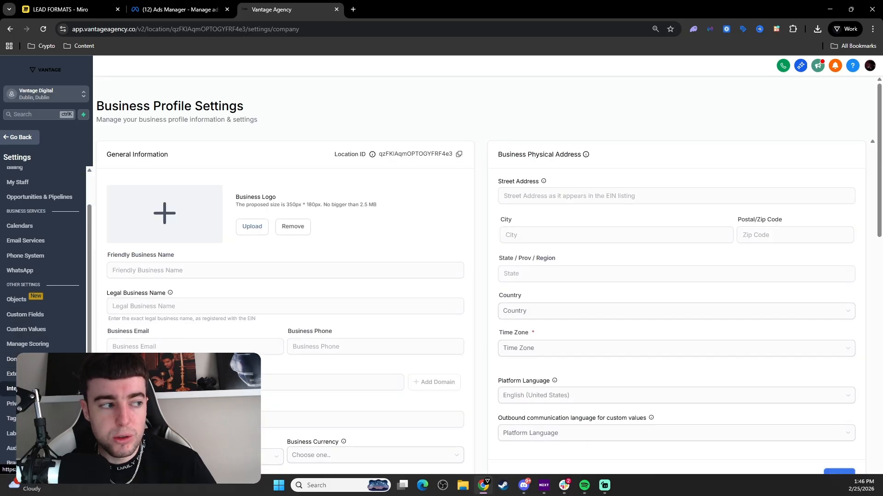
{"action": "left_click", "coordinate": [12, 388]}
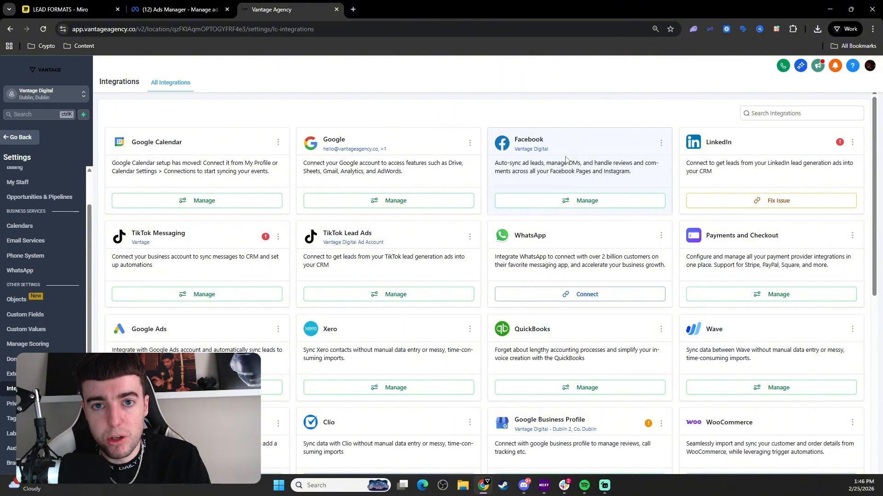
Open the Facebook integration's form fields mapping for the Vantage Digital page, reopening it if no forms load
{"action": "left_click", "coordinate": [661, 145]}
{"action": "left_click", "coordinate": [646, 172]}
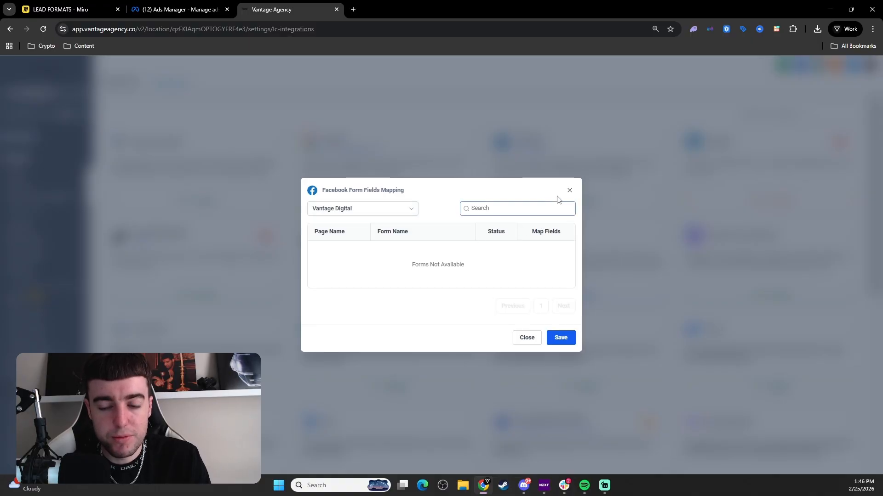
{"action": "left_click", "coordinate": [569, 190]}
{"action": "left_click", "coordinate": [661, 142]}
{"action": "left_click", "coordinate": [633, 172]}
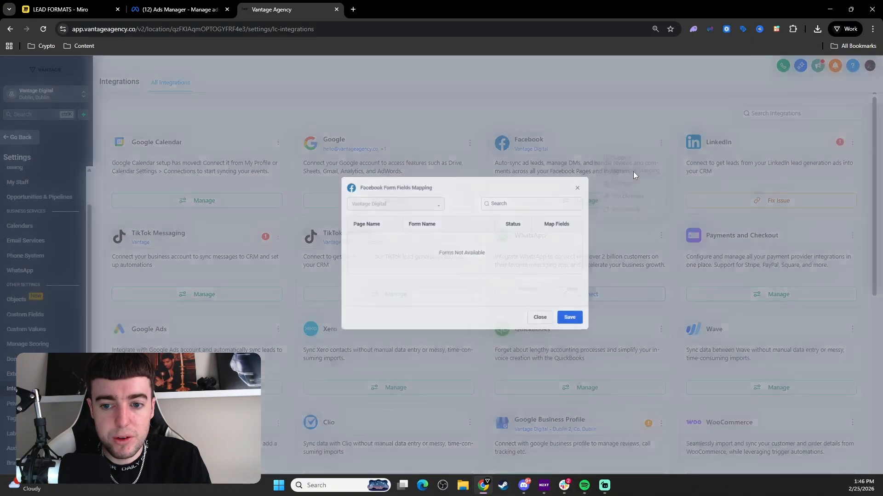
{"action": "left_click", "coordinate": [412, 213]}
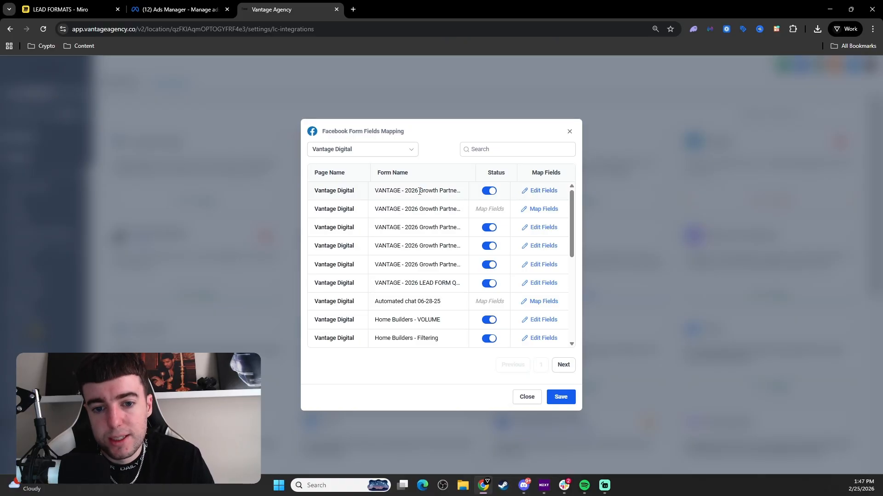
Review the first VANTAGE - 2026 Growth form's field mapping and the CRM fields available for the annual revenue question
{"action": "left_click", "coordinate": [542, 191]}
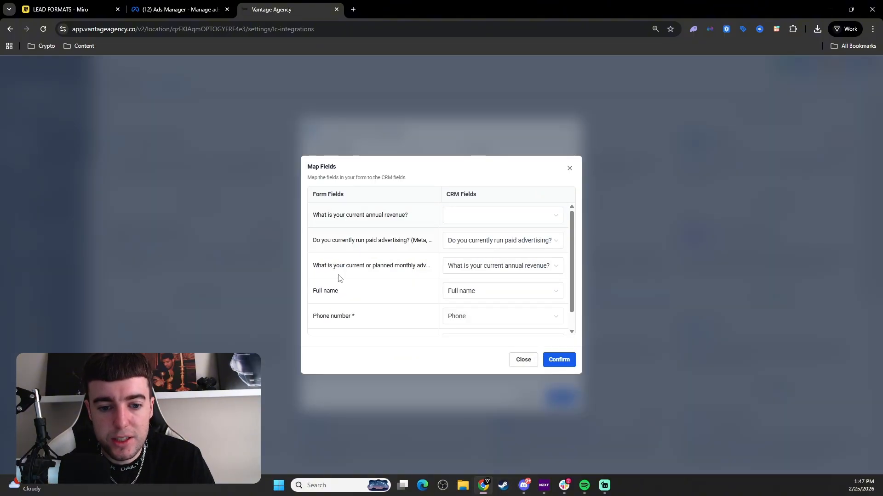
{"action": "scroll", "coordinate": [346, 282], "scroll_direction": "down", "scroll_amount": 1}
{"action": "scroll", "coordinate": [349, 281], "scroll_direction": "up", "scroll_amount": 1}
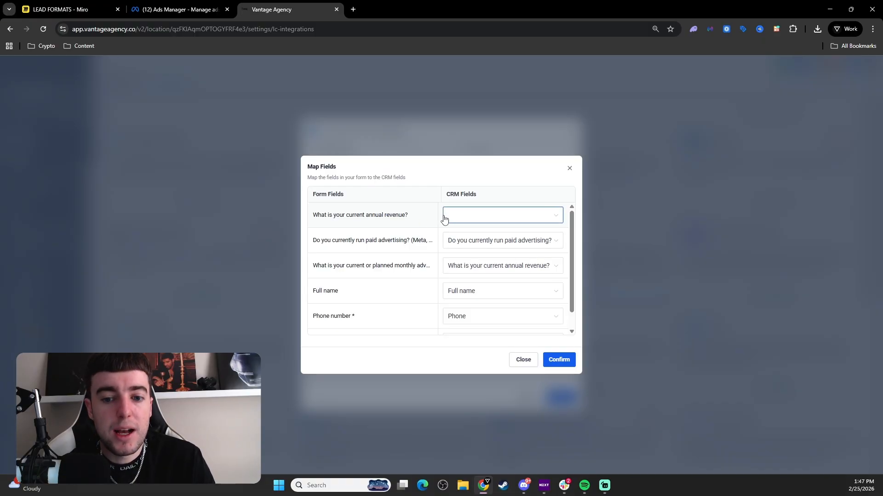
{"action": "left_click", "coordinate": [459, 219]}
{"action": "scroll", "coordinate": [474, 295], "scroll_direction": "down", "scroll_amount": 5}
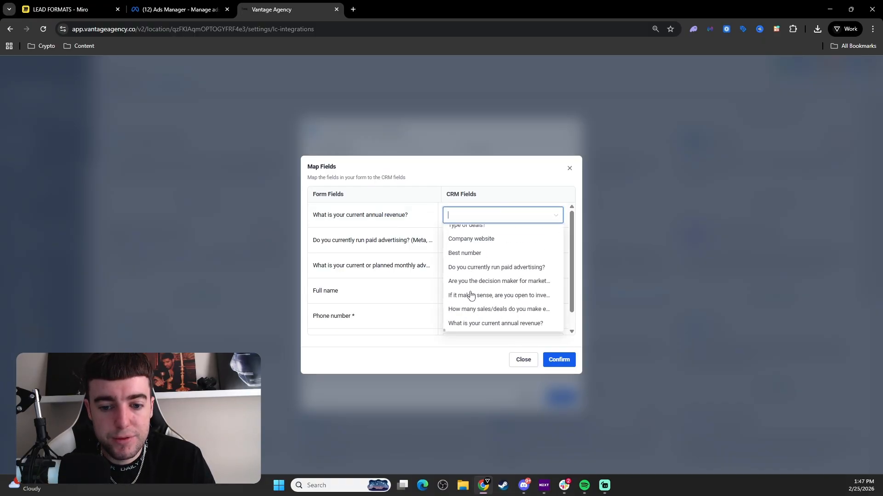
{"action": "left_click", "coordinate": [569, 170]}
{"action": "left_click", "coordinate": [570, 171]}
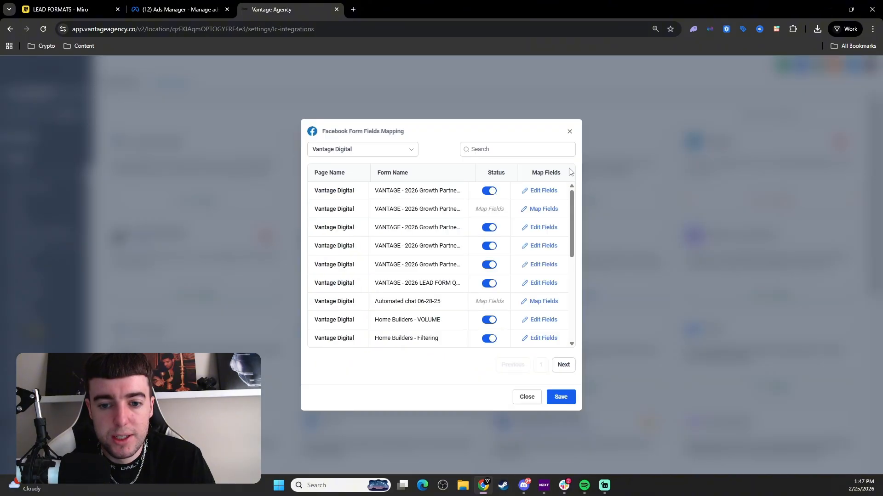
{"action": "left_click", "coordinate": [570, 134]}
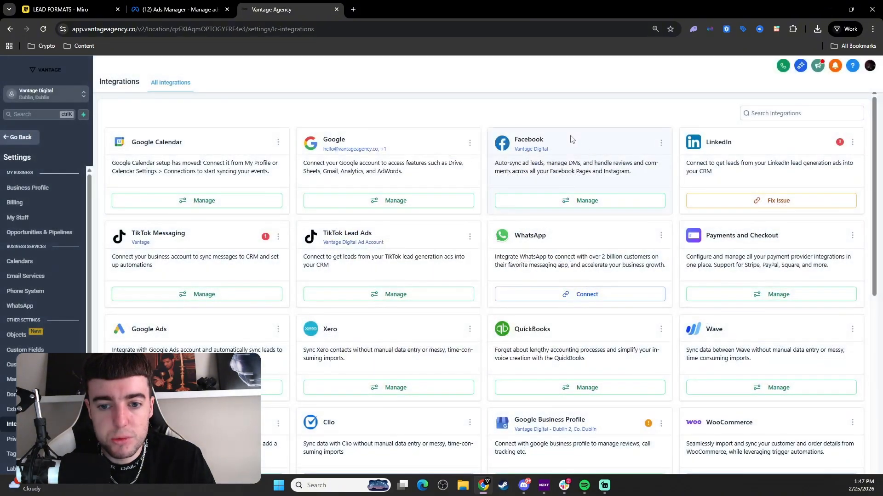
Reopen the first form's field mapping, check the annual revenue question's CRM options again, and close it without changes
{"action": "left_click", "coordinate": [661, 143]}
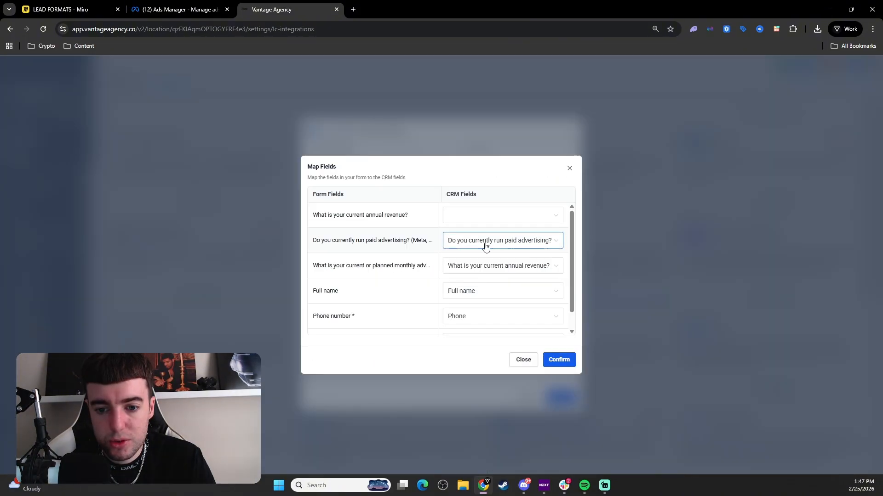
{"action": "left_click", "coordinate": [517, 217]}
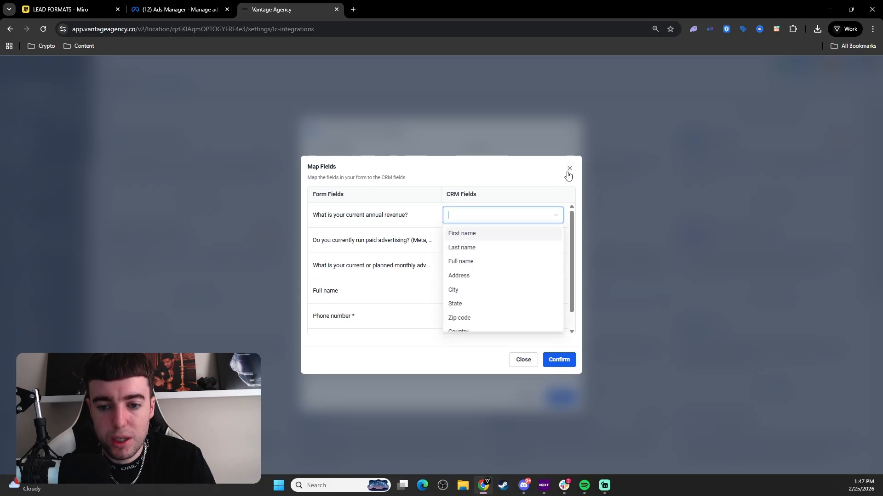
{"action": "left_click", "coordinate": [569, 169]}
{"action": "left_click", "coordinate": [611, 183]}
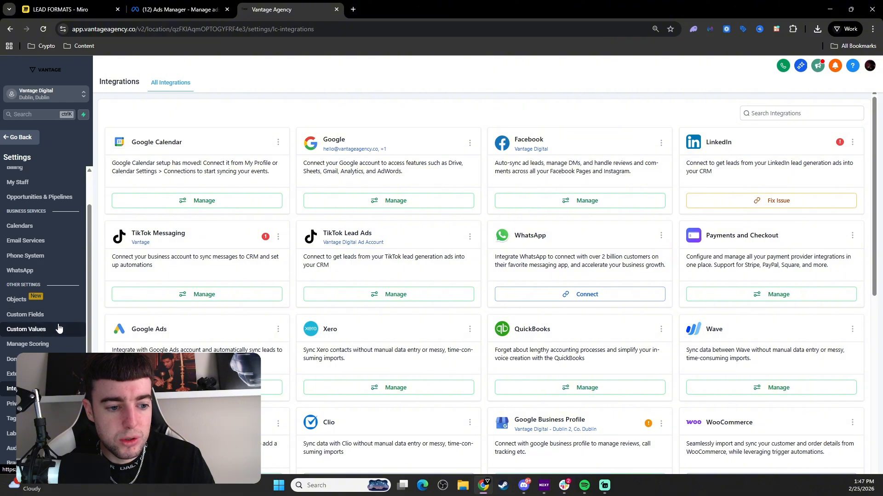
Start a new custom field of the Single Line type in the Custom Fields settings
{"action": "left_click", "coordinate": [57, 328]}
{"action": "left_click", "coordinate": [53, 316]}
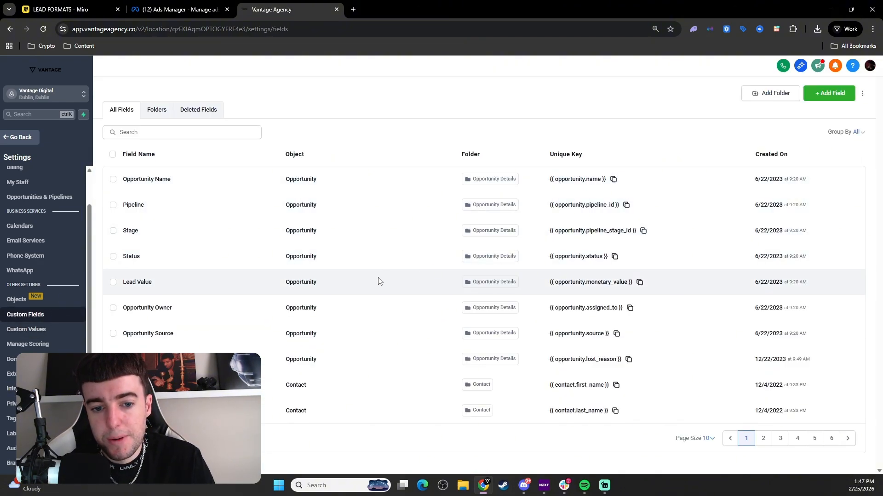
{"action": "left_click", "coordinate": [823, 94]}
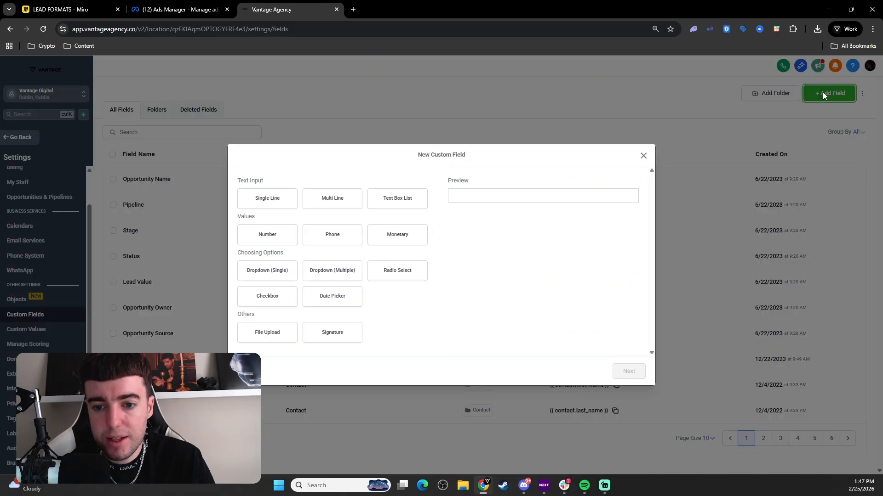
{"action": "left_click", "coordinate": [265, 206]}
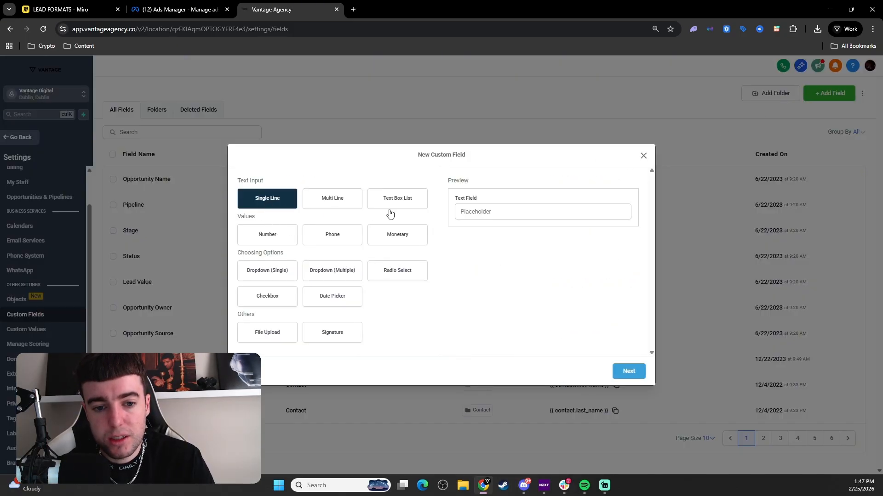
{"action": "left_click", "coordinate": [628, 373]}
Name the new custom field "Are you a homeowner?"
{"action": "left_click", "coordinate": [374, 245]}
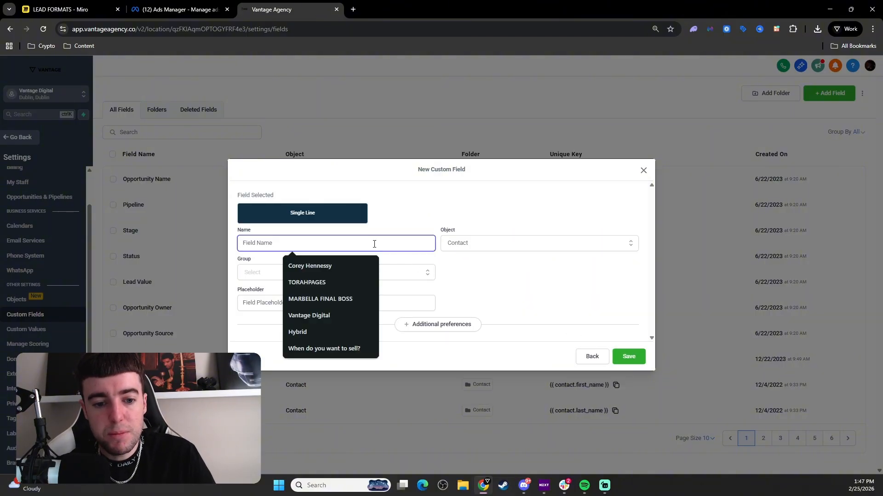
{"action": "left_click", "coordinate": [442, 273]}
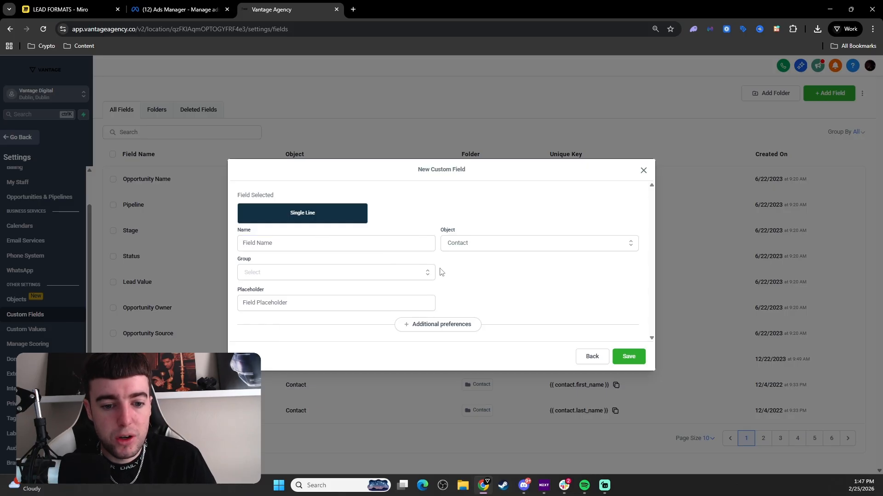
{"action": "left_click", "coordinate": [397, 246]}
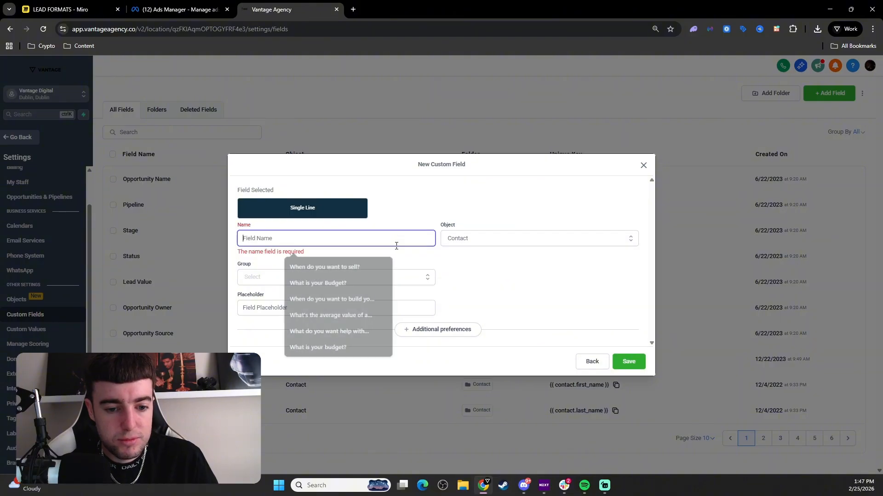
{"action": "type", "text": "Are"}
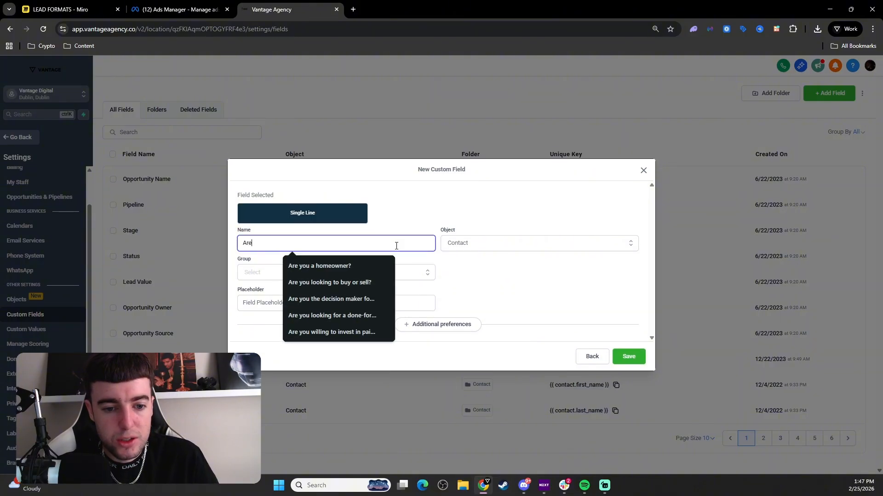
{"action": "left_click", "coordinate": [352, 264]}
Keep Contact as the custom field's object, assign it to the Contact group, and save the field
{"action": "left_click", "coordinate": [473, 250]}
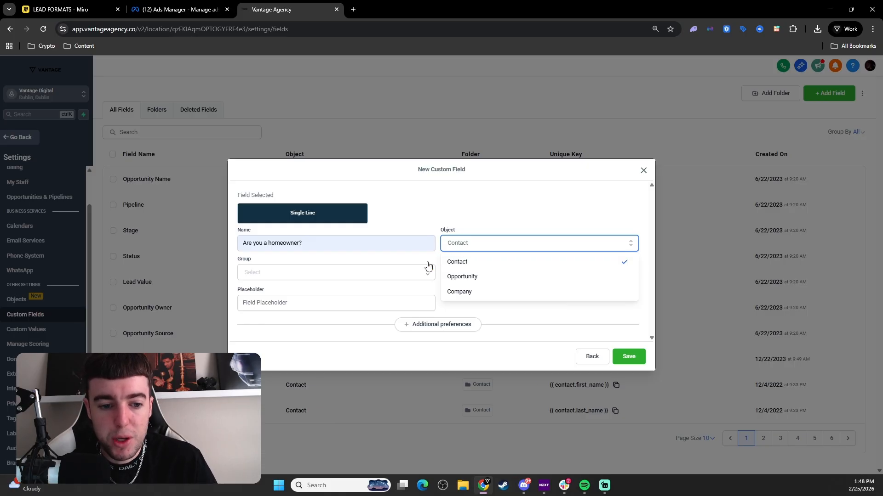
{"action": "left_click", "coordinate": [379, 277]}
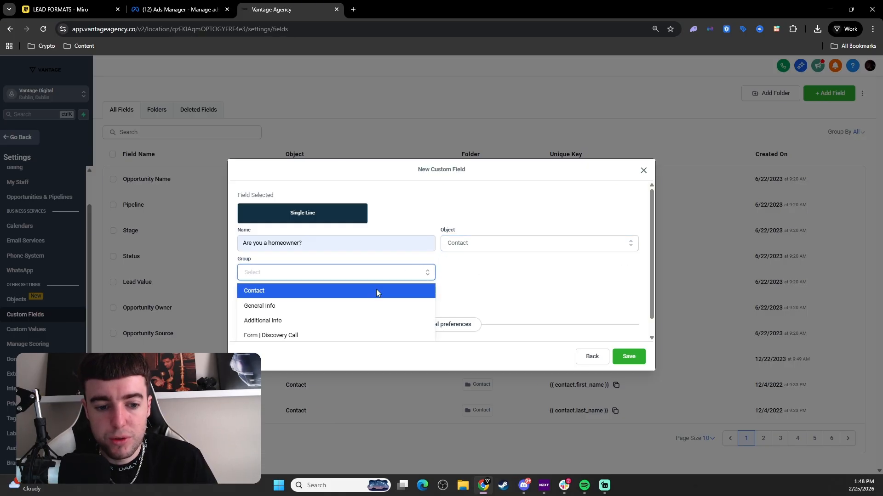
{"action": "left_click", "coordinate": [376, 288]}
{"action": "left_click", "coordinate": [493, 245]}
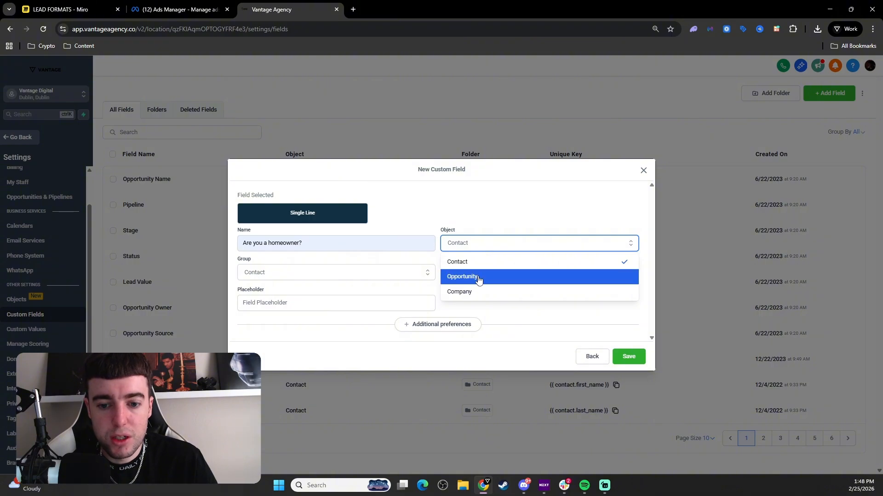
{"action": "left_click", "coordinate": [470, 312]}
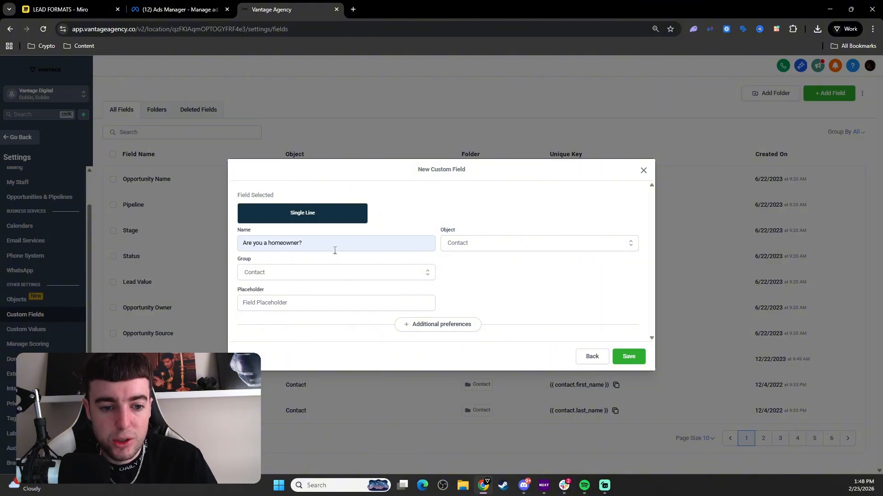
{"action": "left_click", "coordinate": [616, 356]}
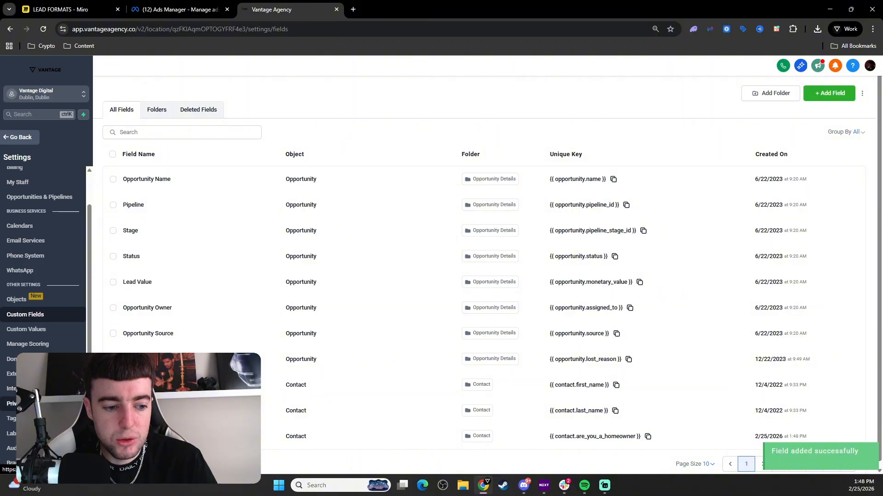
In the Facebook integration's first lead form, map the annual revenue question to the "Are you a homeowner?" CRM field
{"action": "left_click", "coordinate": [12, 388]}
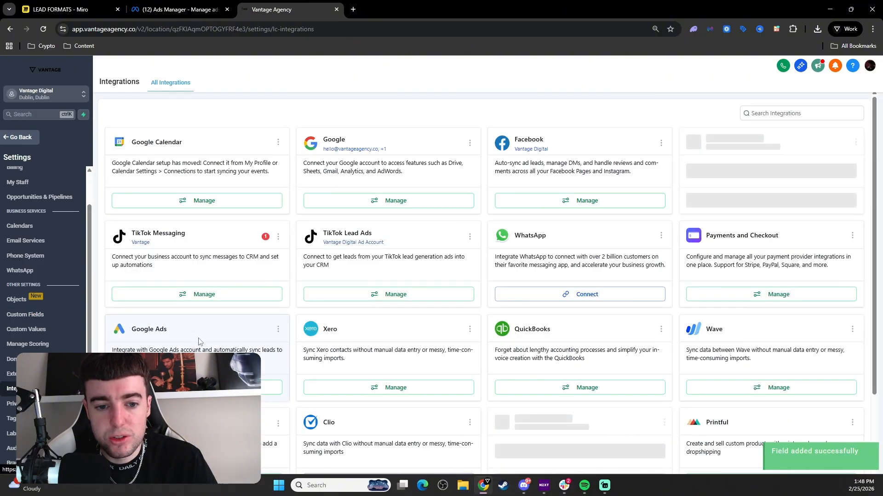
{"action": "left_click", "coordinate": [661, 143]}
{"action": "left_click", "coordinate": [642, 171]}
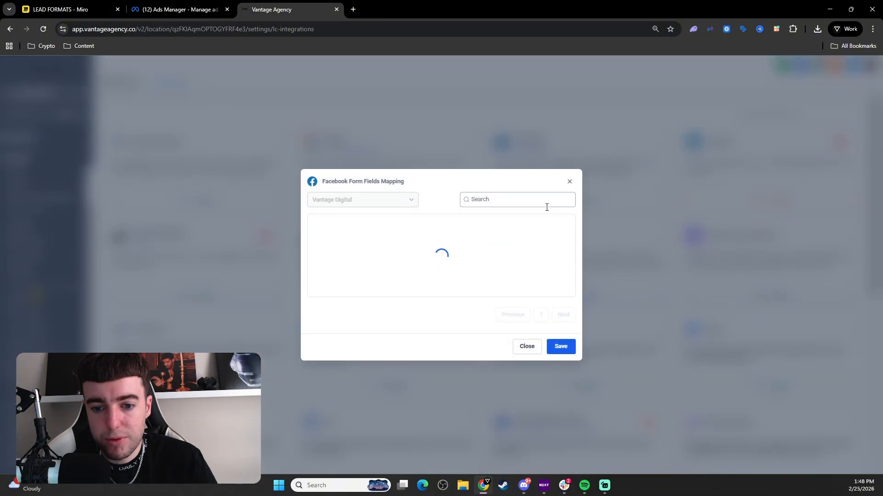
{"action": "left_click", "coordinate": [545, 191]}
{"action": "left_click", "coordinate": [516, 217]}
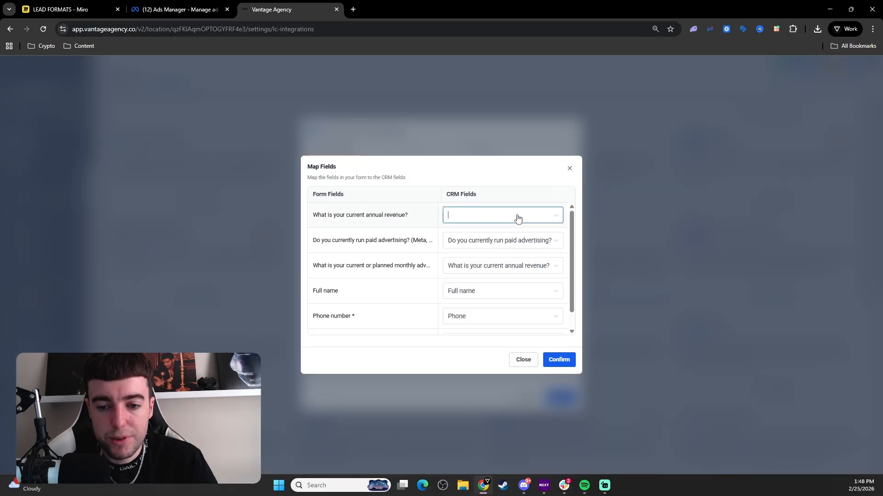
{"action": "scroll", "coordinate": [497, 278], "scroll_direction": "down", "scroll_amount": 5}
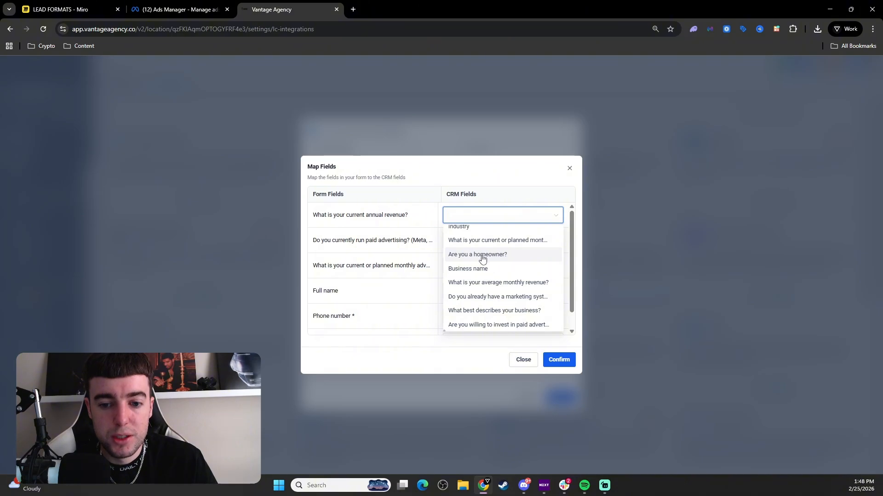
{"action": "left_click", "coordinate": [485, 255]}
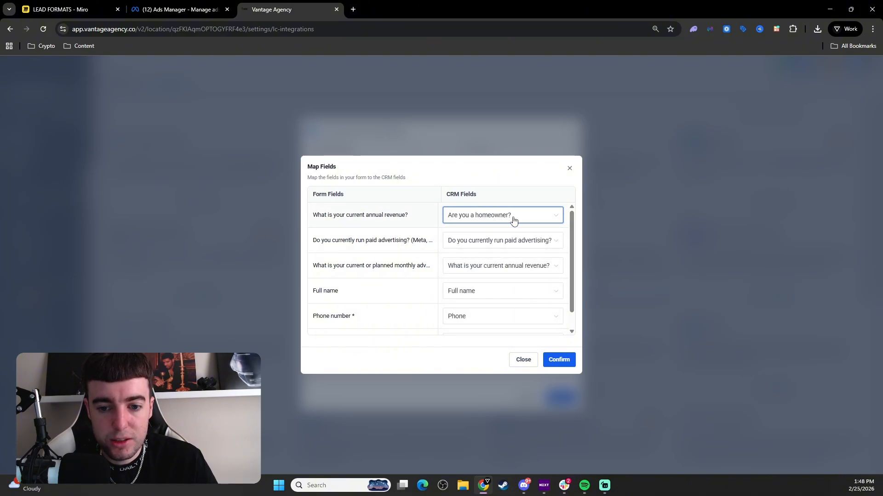
Remap the lead form's annual revenue question to the "What is your current annual revenue?" CRM field
{"action": "left_click", "coordinate": [499, 220]}
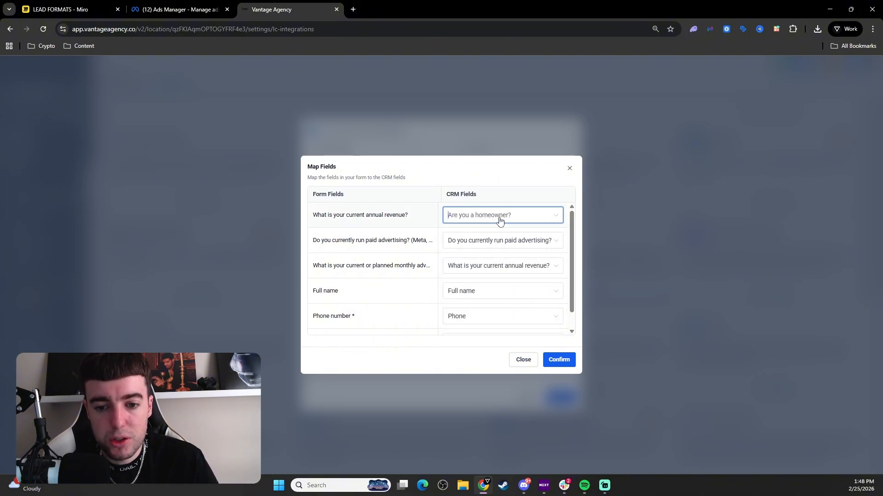
{"action": "scroll", "coordinate": [500, 299], "scroll_direction": "down", "scroll_amount": 2}
{"action": "scroll", "coordinate": [500, 299], "scroll_direction": "down", "scroll_amount": 2}
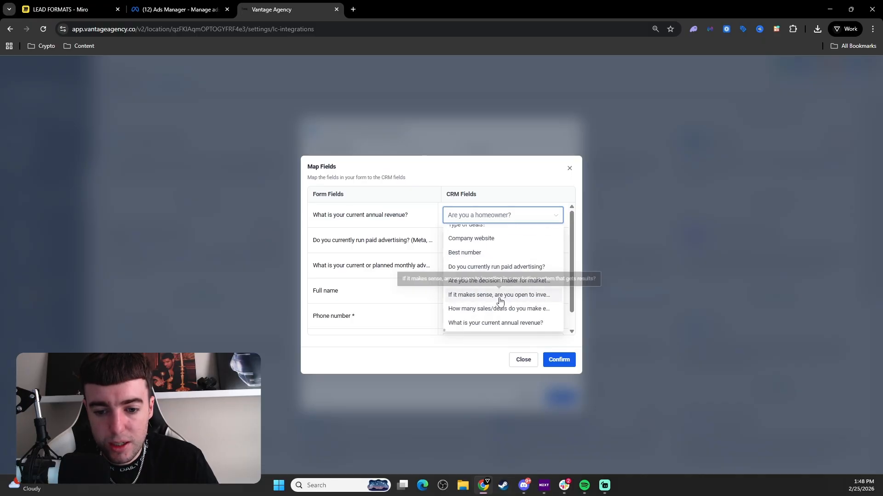
{"action": "left_click", "coordinate": [490, 322]}
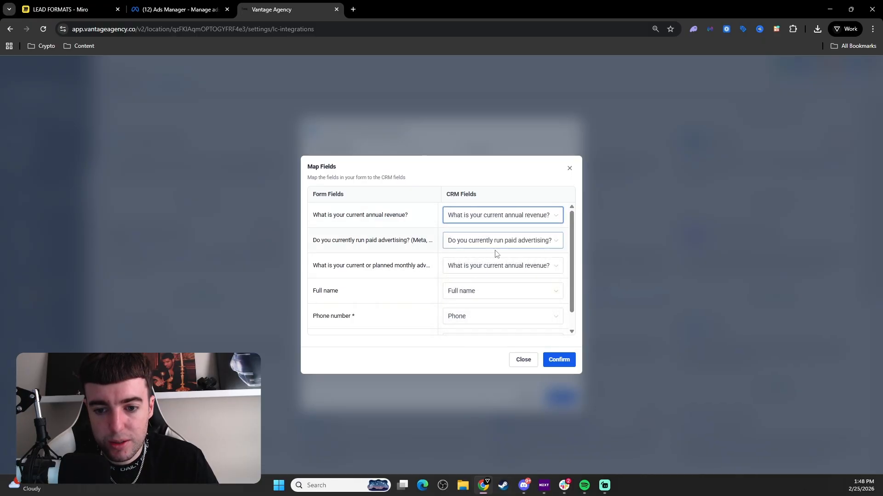
Map the monthly advertising budget question to the "What is your current or planned mon…" CRM field, confirm, and close the form mapping
{"action": "left_click", "coordinate": [466, 270]}
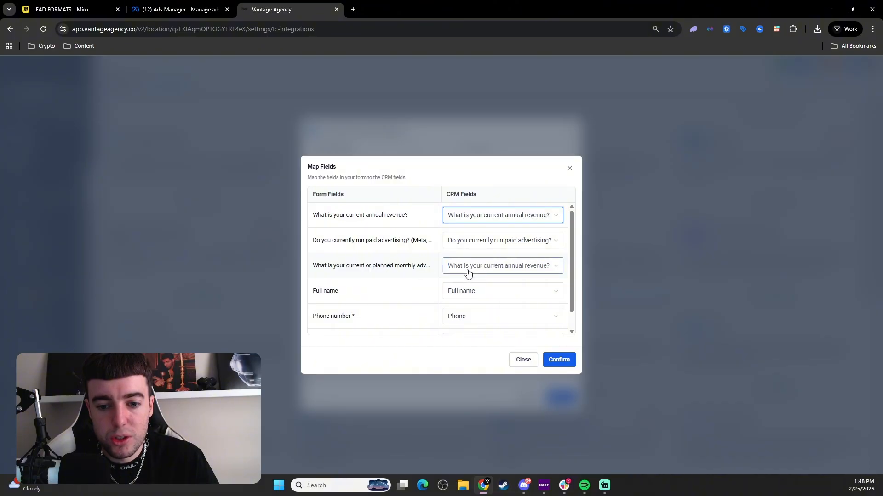
{"action": "scroll", "coordinate": [488, 331], "scroll_direction": "down", "scroll_amount": 5}
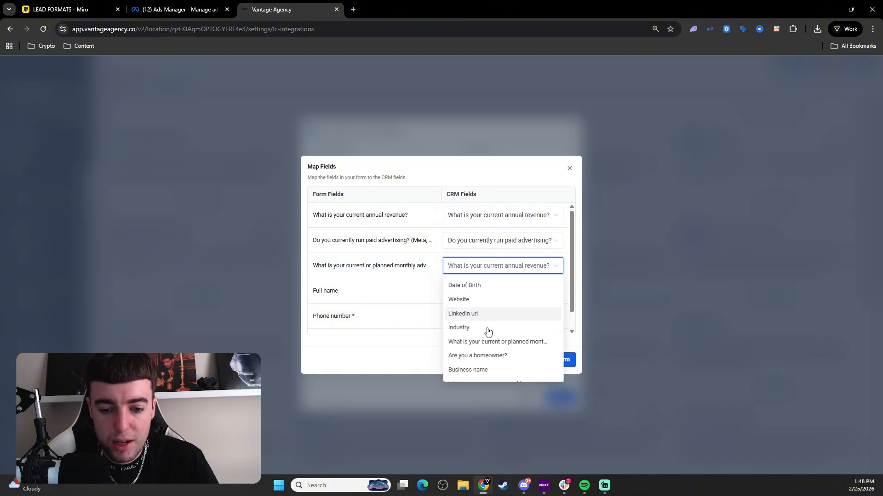
{"action": "left_click", "coordinate": [507, 294]}
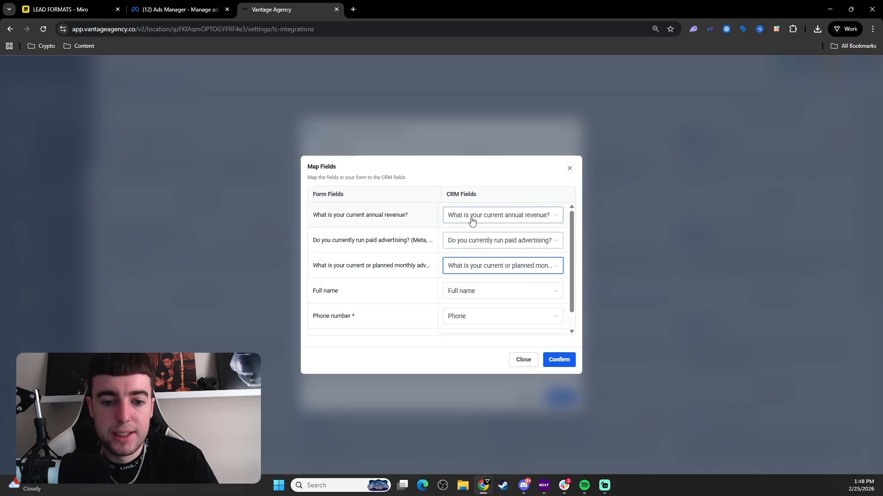
{"action": "scroll", "coordinate": [462, 300], "scroll_direction": "down", "scroll_amount": 1}
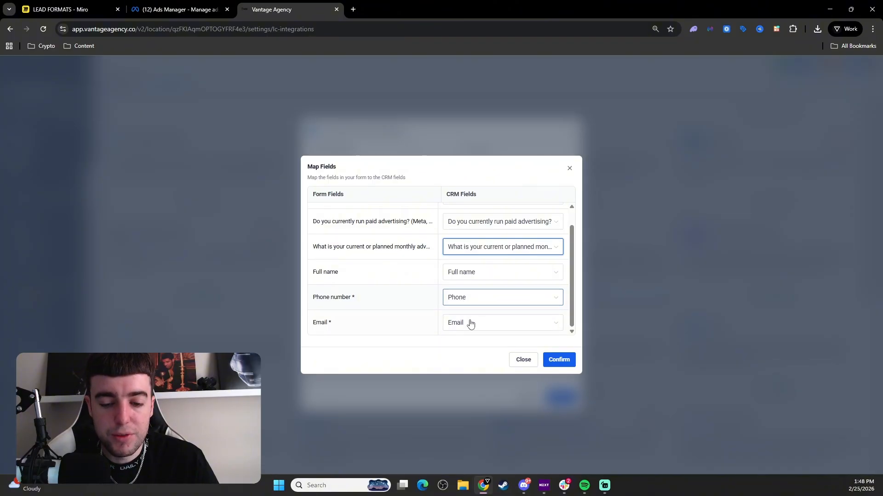
{"action": "left_click", "coordinate": [562, 357]}
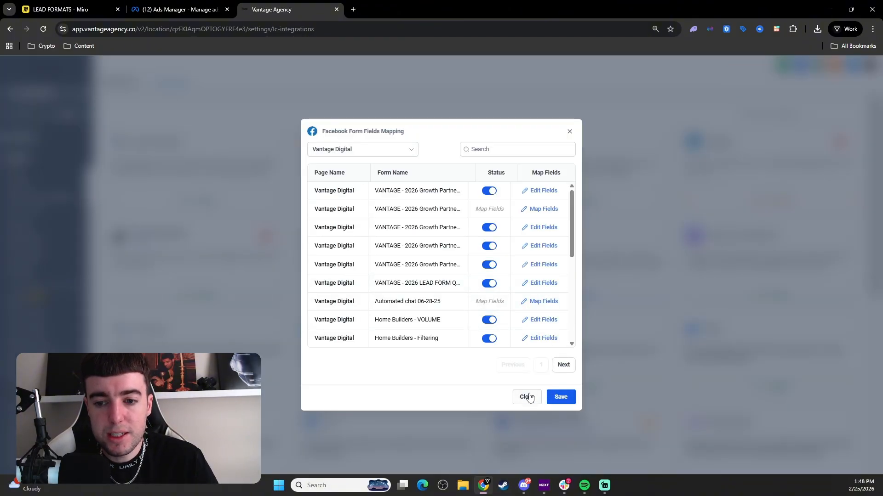
{"action": "left_click", "coordinate": [526, 395]}
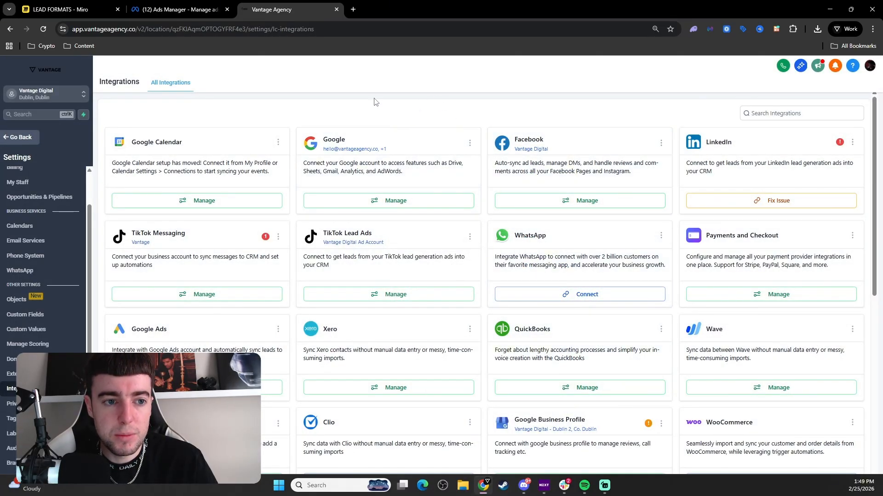
Leave the settings, go to the Automation workflow list, and create a new workflow
{"action": "left_click", "coordinate": [21, 137]}
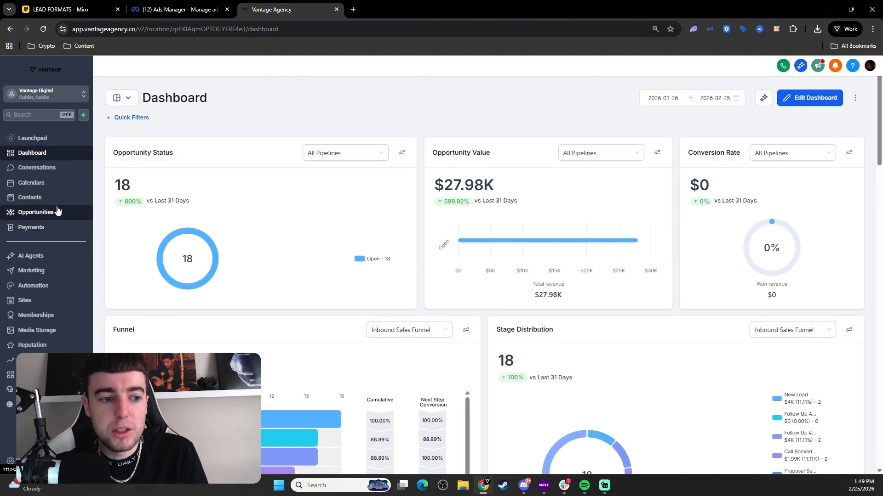
{"action": "left_click", "coordinate": [64, 214]}
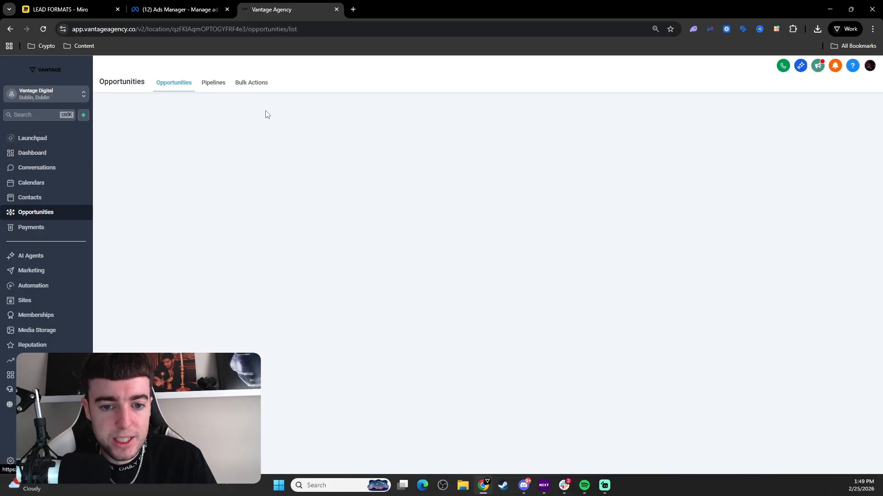
{"action": "left_click", "coordinate": [55, 197]}
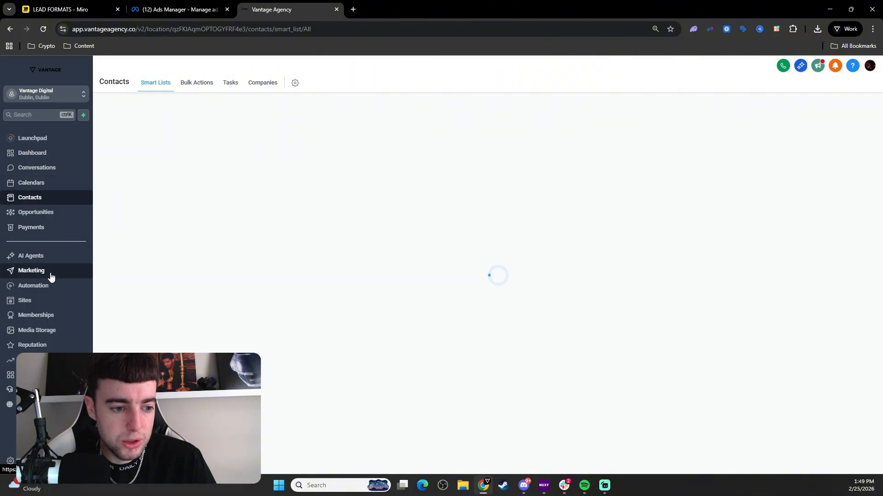
{"action": "left_click", "coordinate": [37, 286]}
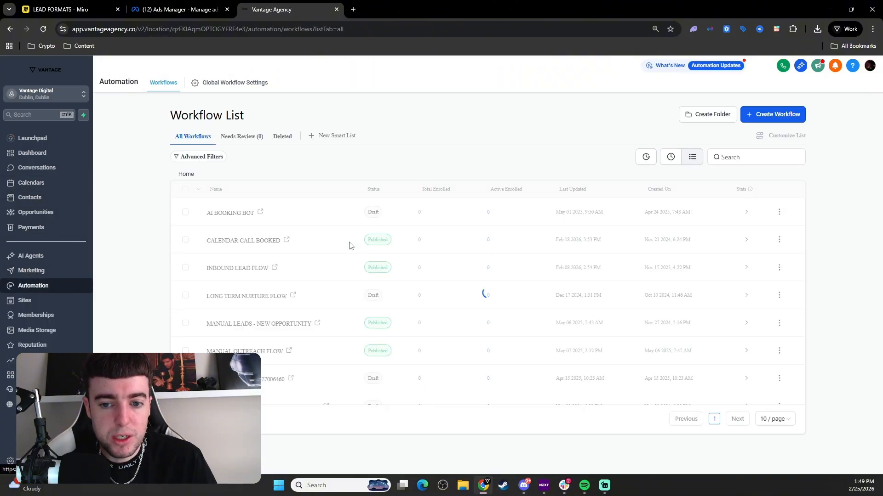
{"action": "left_click", "coordinate": [787, 115]}
{"action": "left_click", "coordinate": [763, 133]}
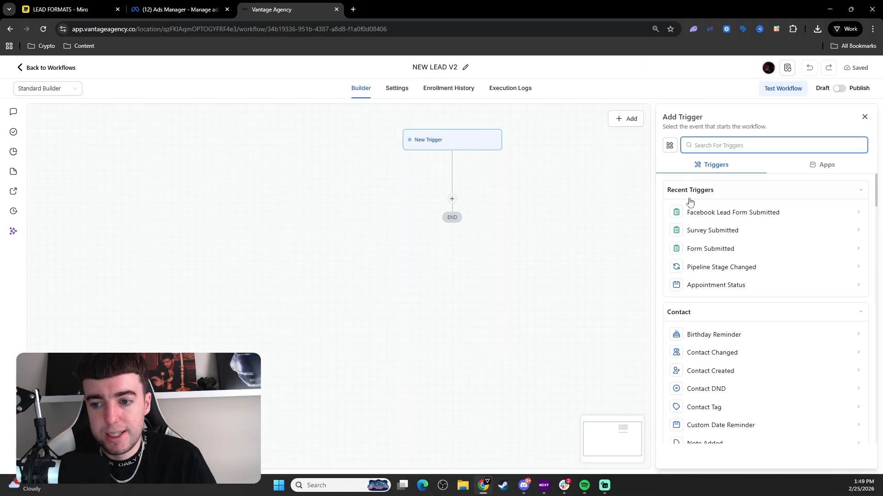
Add a Facebook Lead Form Submitted trigger to the workflow, keep its page and form filters on Any, and save it
{"action": "left_click", "coordinate": [695, 211]}
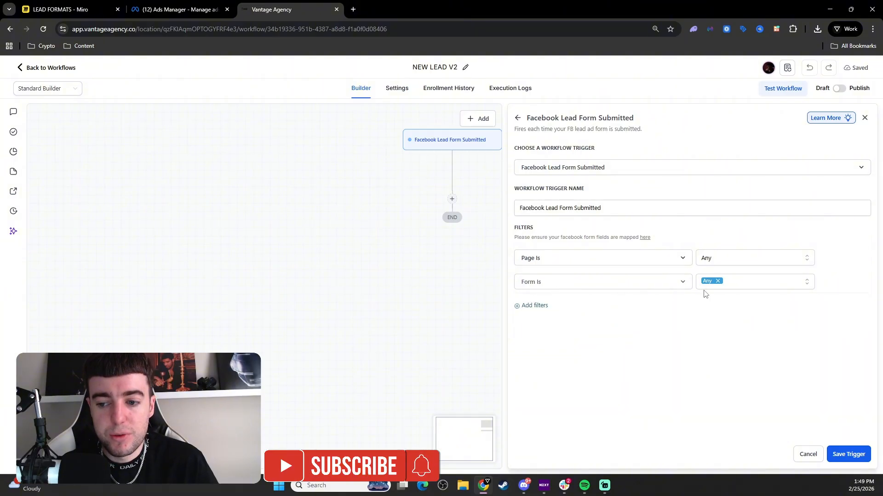
{"action": "left_click", "coordinate": [731, 283]}
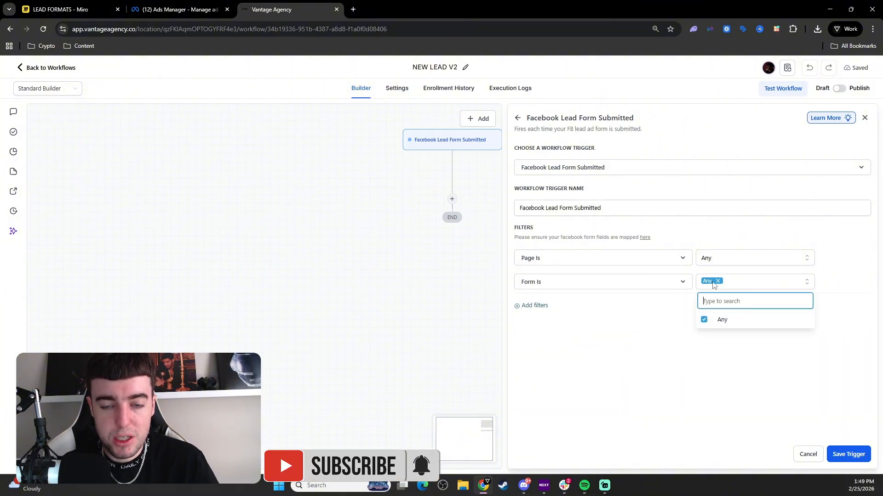
{"action": "left_click", "coordinate": [652, 316]}
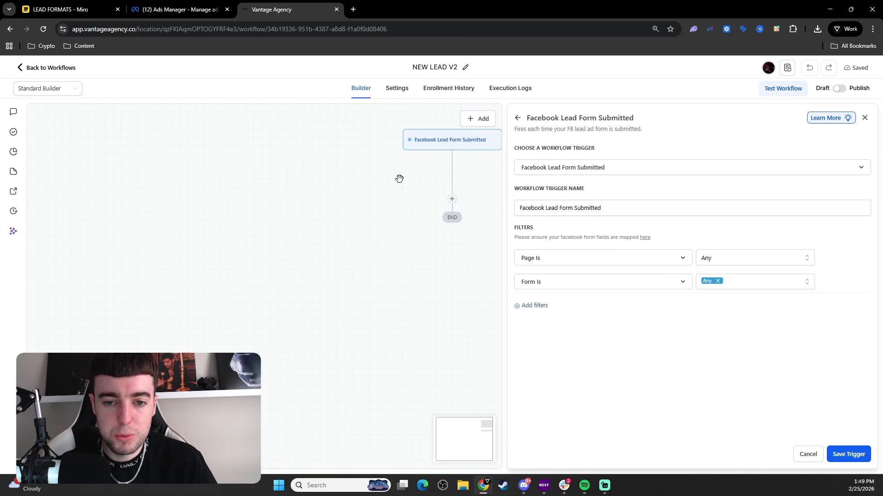
{"action": "left_click", "coordinate": [848, 455]}
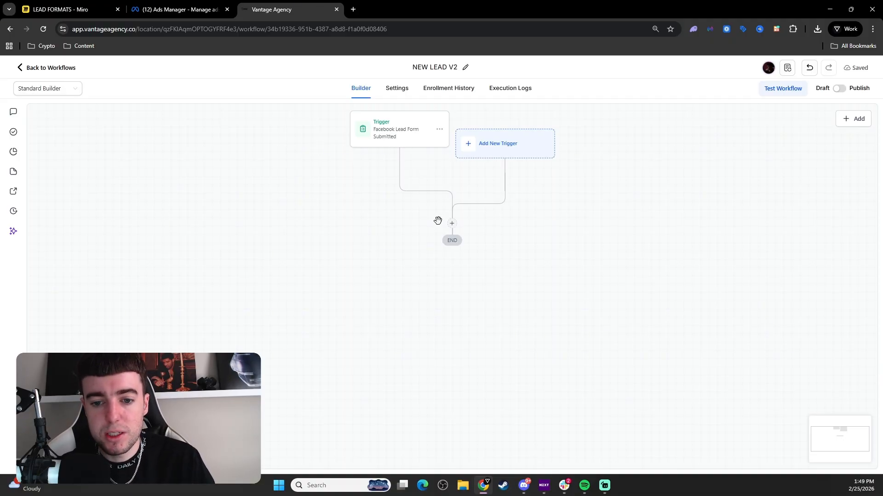
Add a Create/Update Opportunity action after the trigger and set its pipeline to Inbound Sales Funnel
{"action": "left_click", "coordinate": [452, 223]}
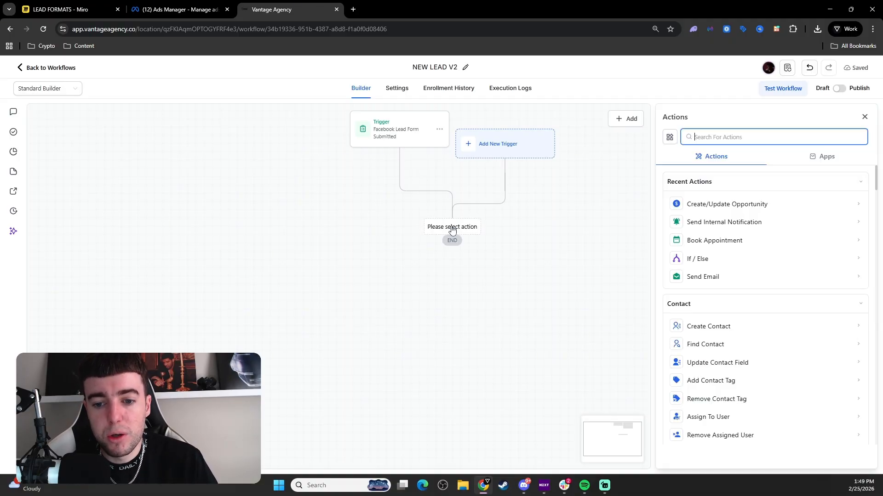
{"action": "left_click", "coordinate": [713, 207]}
{"action": "scroll", "coordinate": [620, 231], "scroll_direction": "down", "scroll_amount": 1}
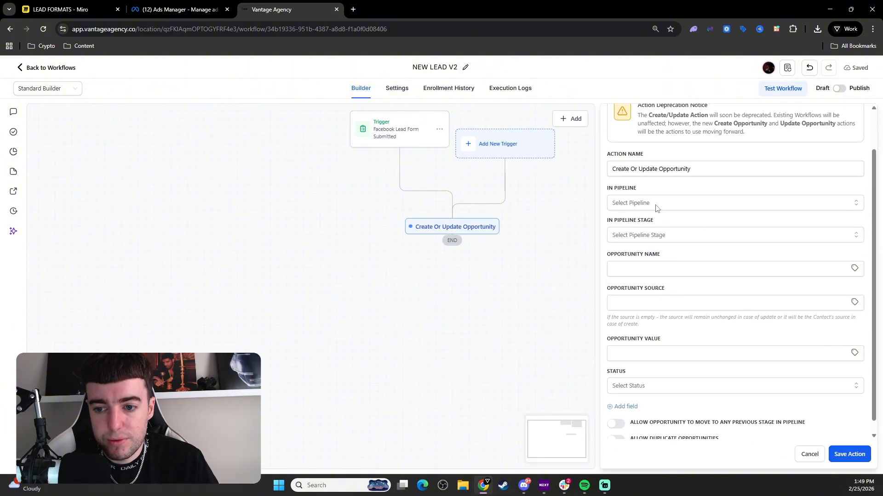
{"action": "left_click", "coordinate": [656, 204]}
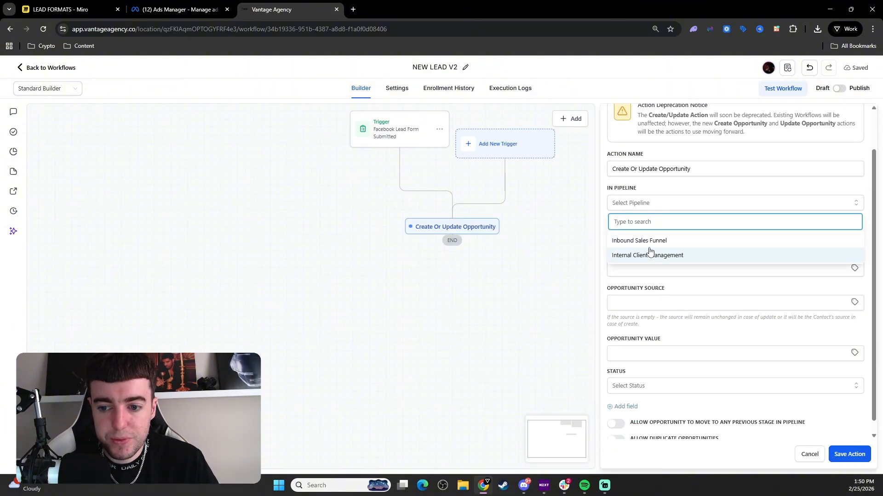
{"action": "left_click", "coordinate": [654, 244]}
Set the opportunity's pipeline stage to New Lead and its name to {{contact.name}}
{"action": "left_click", "coordinate": [650, 243]}
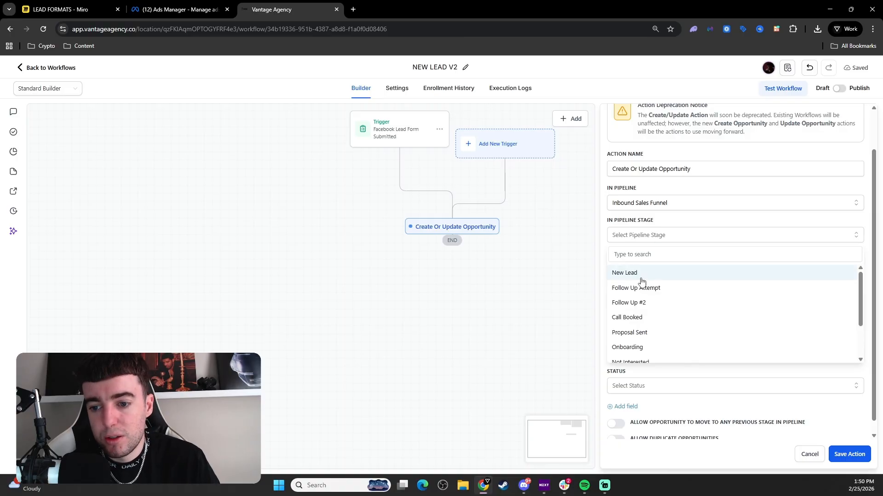
{"action": "left_click", "coordinate": [642, 279]}
{"action": "left_click", "coordinate": [699, 275]}
{"action": "left_click", "coordinate": [692, 291]}
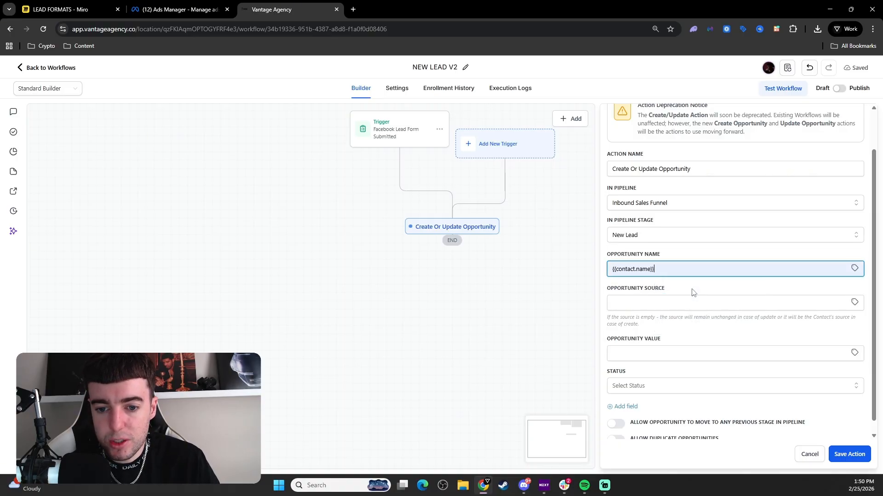
Fill the opportunity source with the suggested entry beginning {{contact.attributionSource.sessionSource}} | {{contact.source}}
{"action": "left_click", "coordinate": [853, 302]}
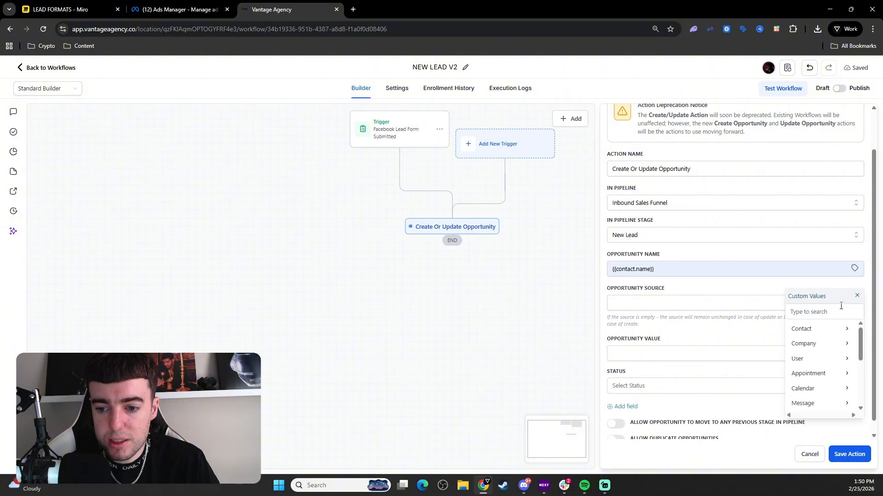
{"action": "left_click", "coordinate": [708, 304]}
{"action": "left_click", "coordinate": [701, 325]}
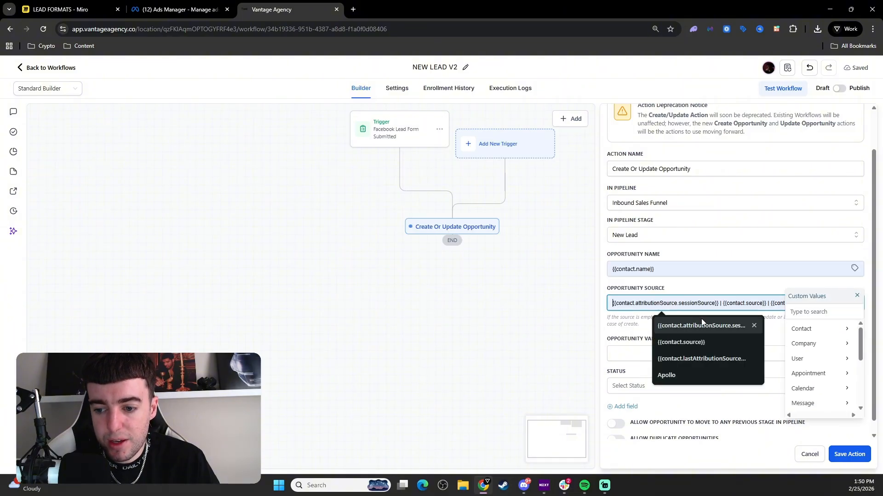
{"action": "left_click", "coordinate": [697, 331]}
{"action": "left_click", "coordinate": [600, 301]}
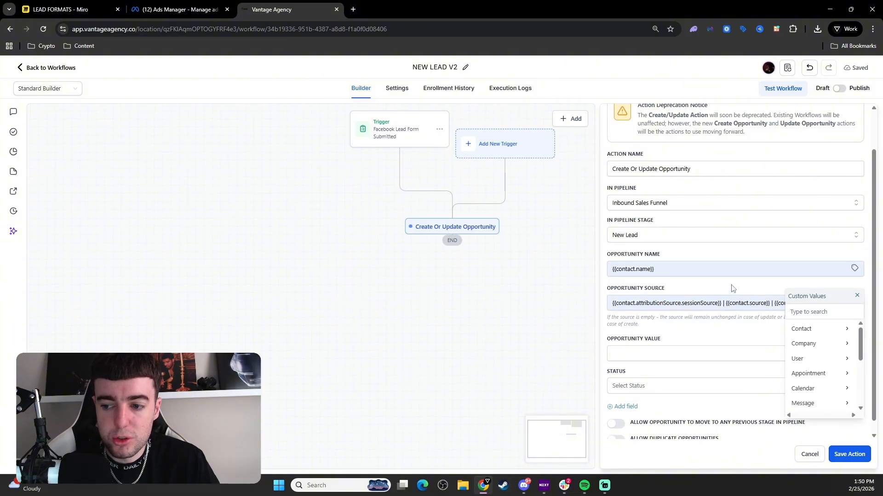
{"action": "left_click", "coordinate": [856, 295]}
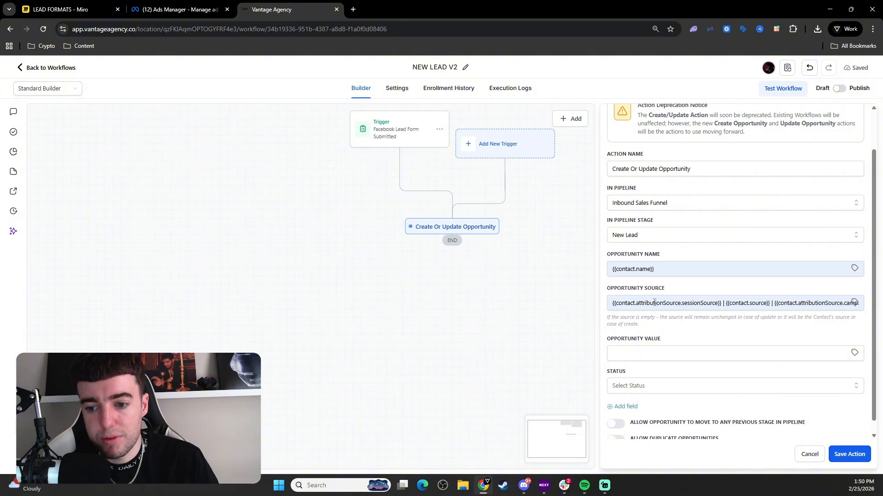
Set the opportunity value to 2000 and its status to open, and save the action
{"action": "left_click", "coordinate": [687, 356]}
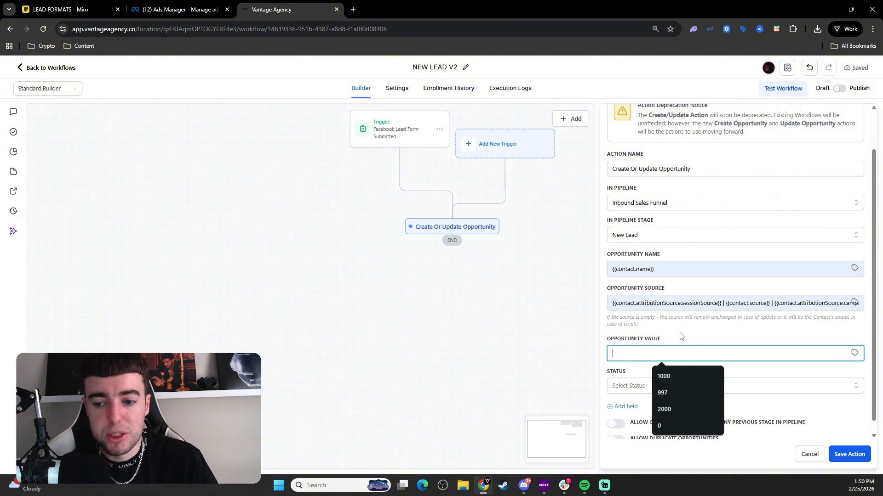
{"action": "type", "text": "2000"}
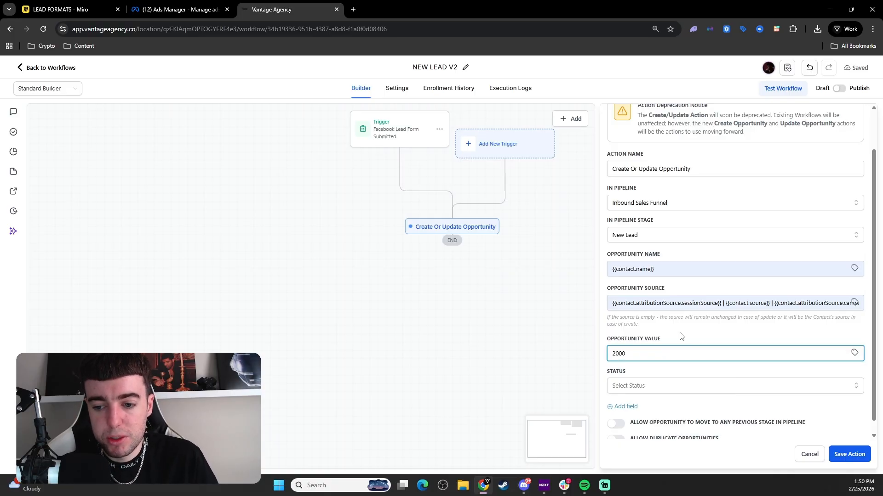
{"action": "left_click", "coordinate": [681, 336]}
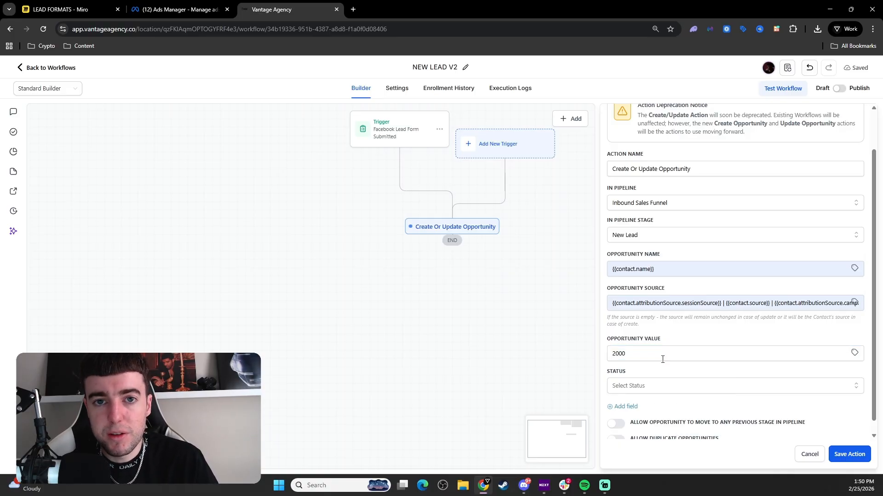
{"action": "left_click", "coordinate": [646, 386]}
{"action": "left_click", "coordinate": [649, 404]}
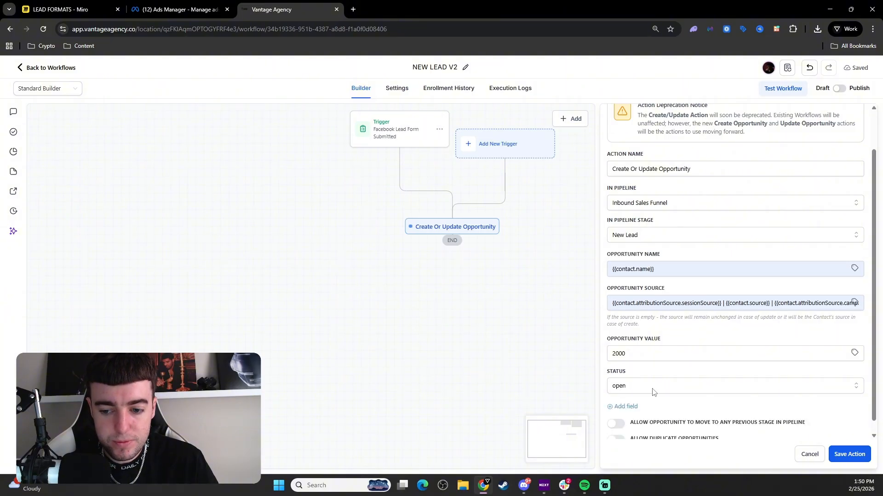
{"action": "scroll", "coordinate": [653, 391], "scroll_direction": "down", "scroll_amount": 1}
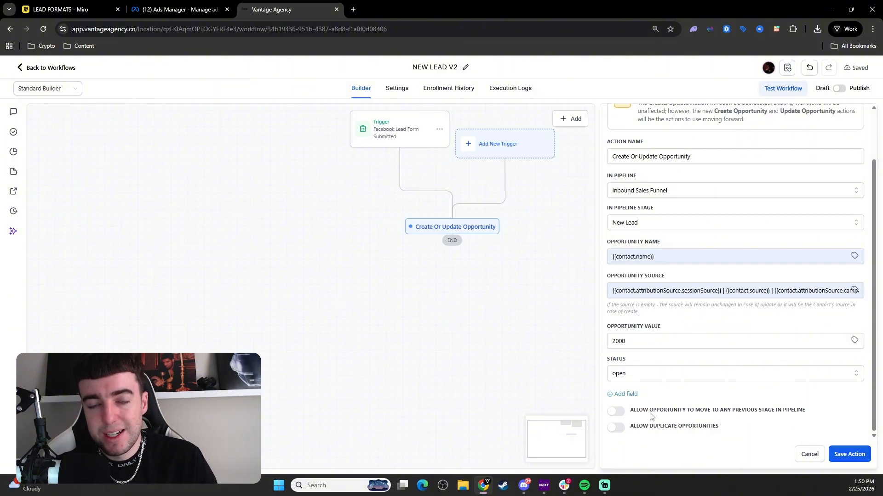
{"action": "scroll", "coordinate": [650, 416], "scroll_direction": "up", "scroll_amount": 2}
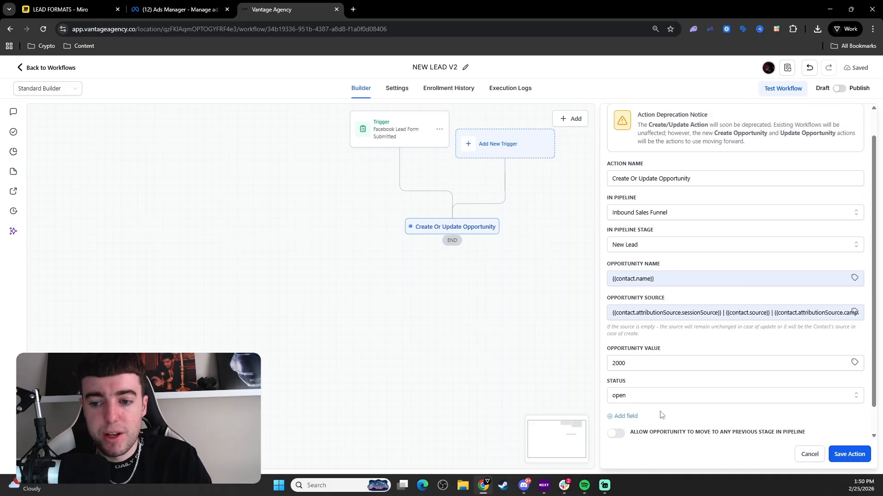
{"action": "scroll", "coordinate": [658, 415], "scroll_direction": "down", "scroll_amount": 2}
{"action": "scroll", "coordinate": [653, 365], "scroll_direction": "up", "scroll_amount": 2}
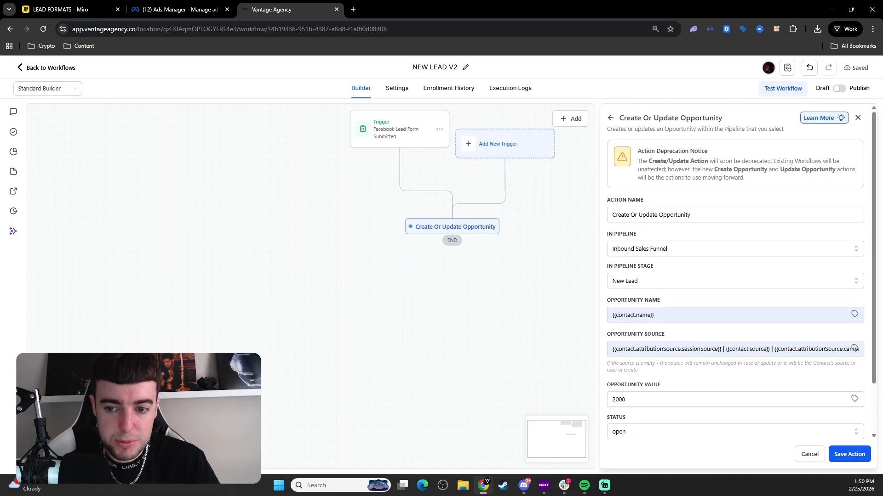
{"action": "left_click", "coordinate": [850, 454]}
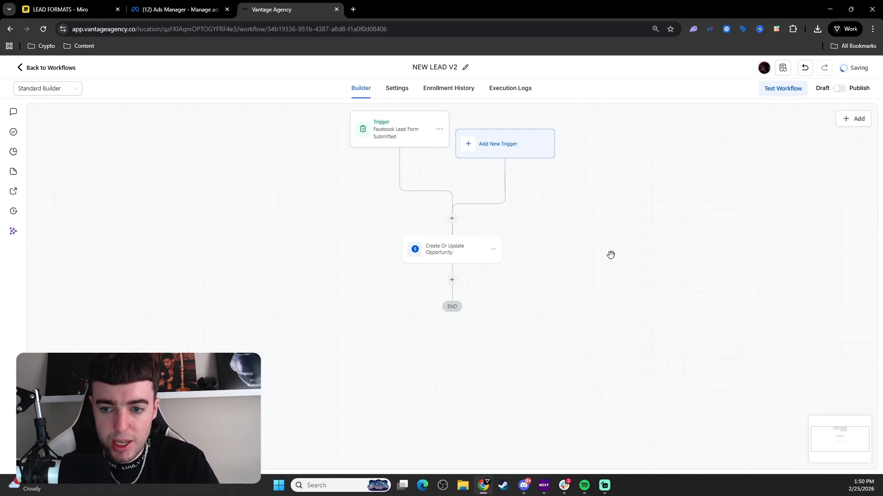
Switch the NEW LEAD V2 workflow from draft to published
{"action": "left_click", "coordinate": [839, 88]}
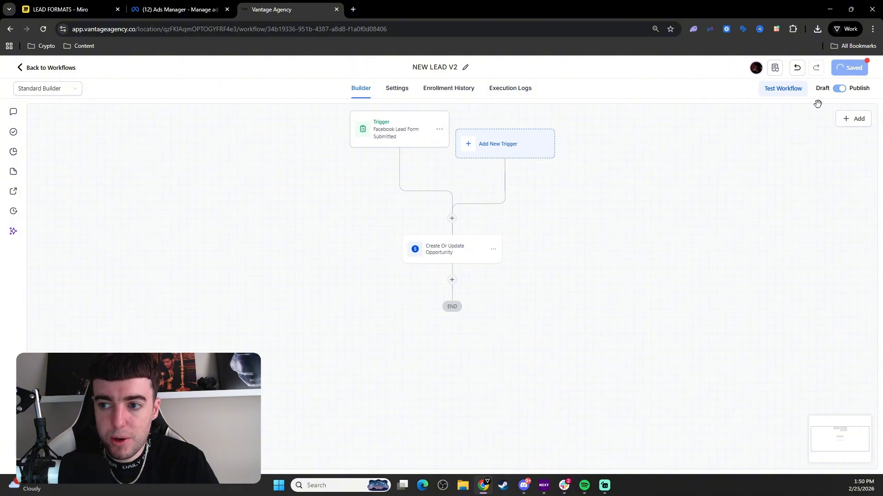
Review the Facebook lead form trigger's filters and the opportunity action's settings, and save the action again
{"action": "left_click", "coordinate": [365, 134]}
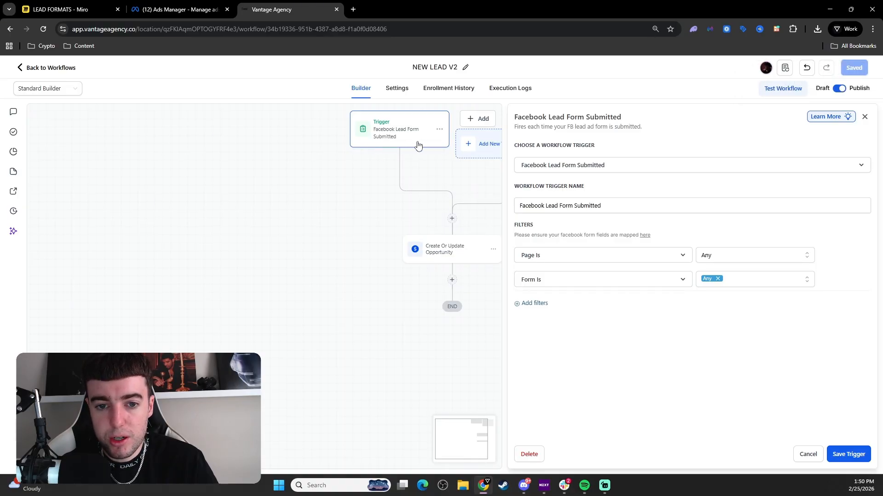
{"action": "left_click", "coordinate": [440, 245]}
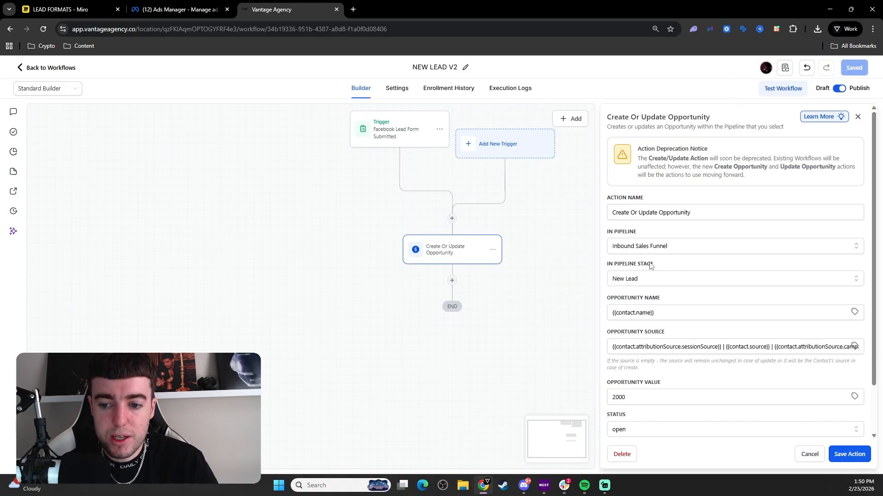
{"action": "scroll", "coordinate": [660, 264], "scroll_direction": "down", "scroll_amount": 1}
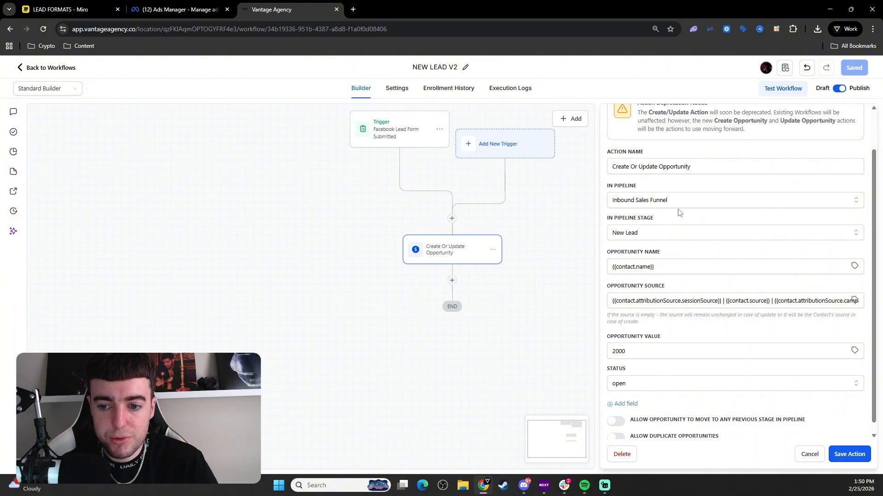
{"action": "scroll", "coordinate": [671, 216], "scroll_direction": "down", "scroll_amount": 1}
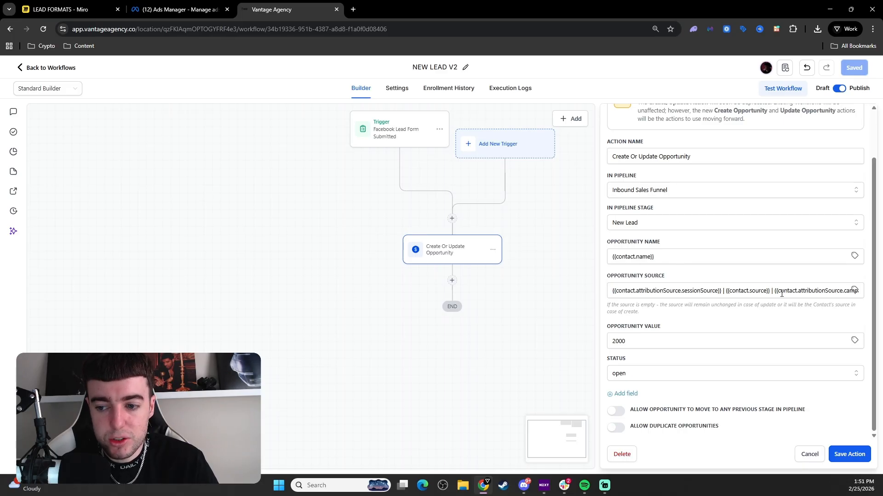
{"action": "scroll", "coordinate": [689, 293], "scroll_direction": "up", "scroll_amount": 2}
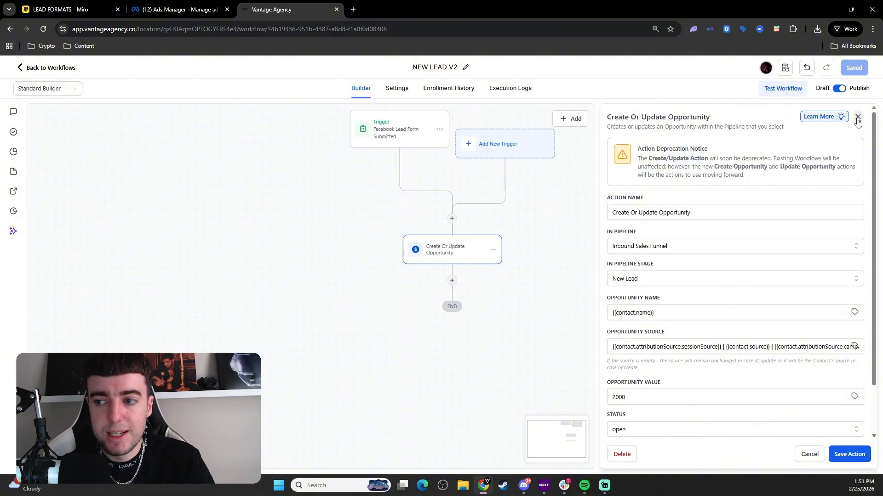
{"action": "left_click", "coordinate": [836, 454]}
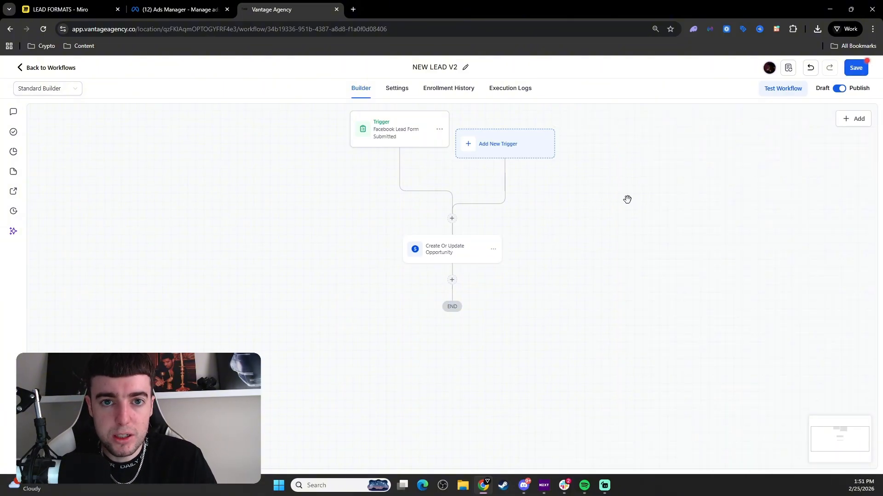